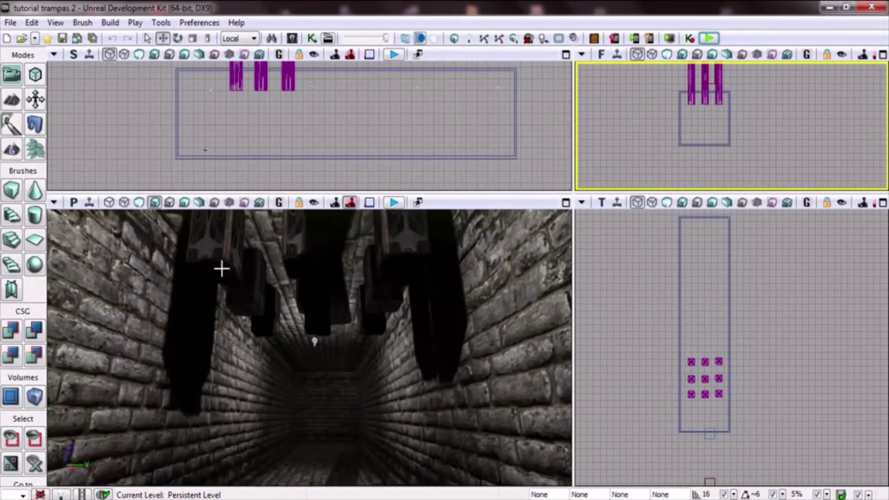
Step: Review the current level's Kismet graph and walk the corridor in a quick test run
left_click(311, 38)
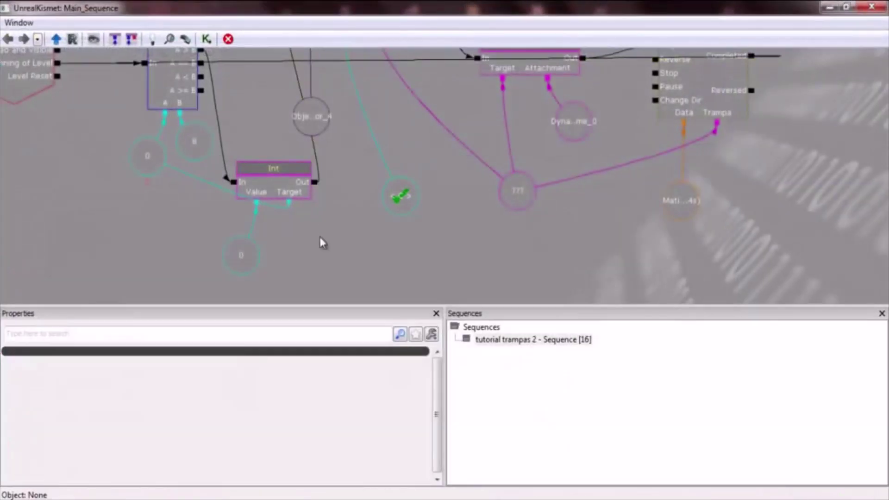
mouse_move(321, 242)
left_mouse_down()
mouse_move(333, 262)
mouse_move(359, 271)
left_mouse_up()
scroll(373, 227, "down", 2)
scroll(328, 119, "down", 2)
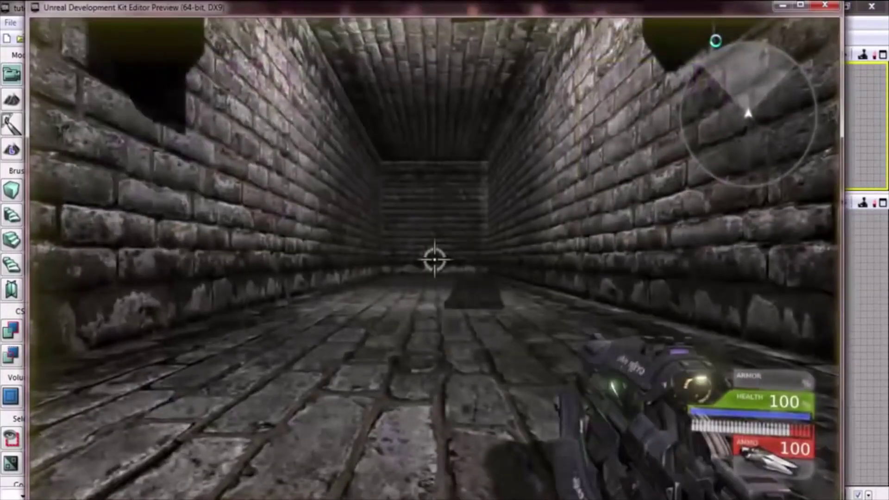
key("w")
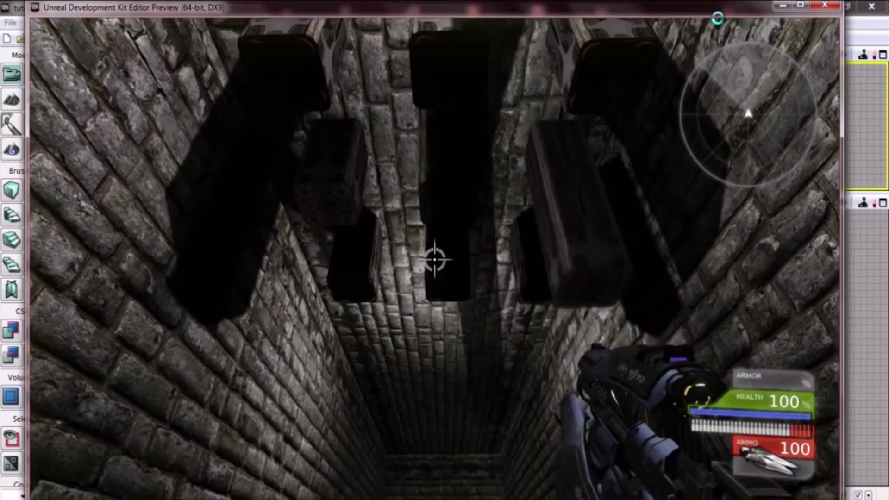
key("Escape")
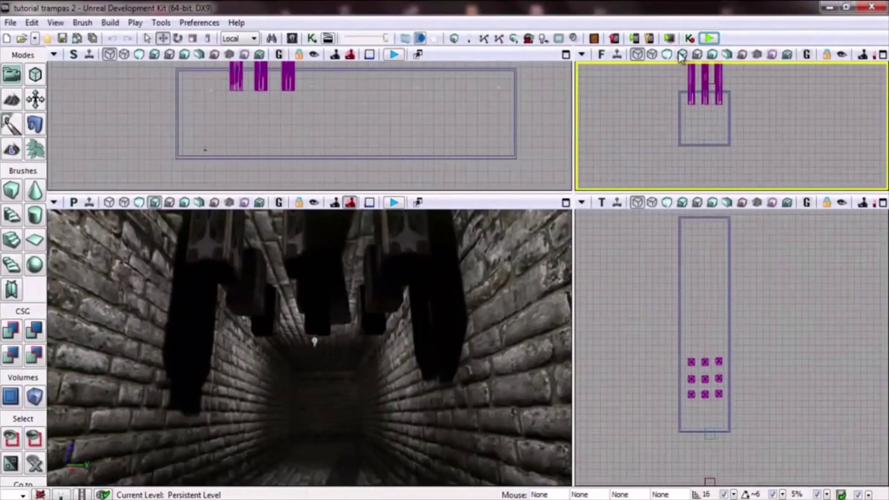
Step: Open the tutorial trampas 1 map and tilt the view up toward the ceiling pillars
left_click(21, 38)
left_click(153, 154)
left_click(327, 337)
right_click_drag(302, 377, 414, 330)
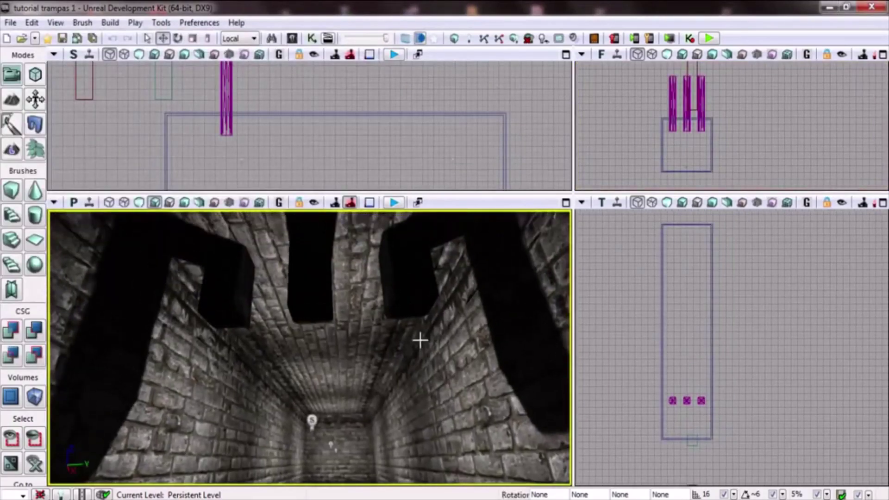
Step: In its Kismet, delete the later Attach to Actor/Matinee chains and shift the remaining nodes right
left_click(312, 38)
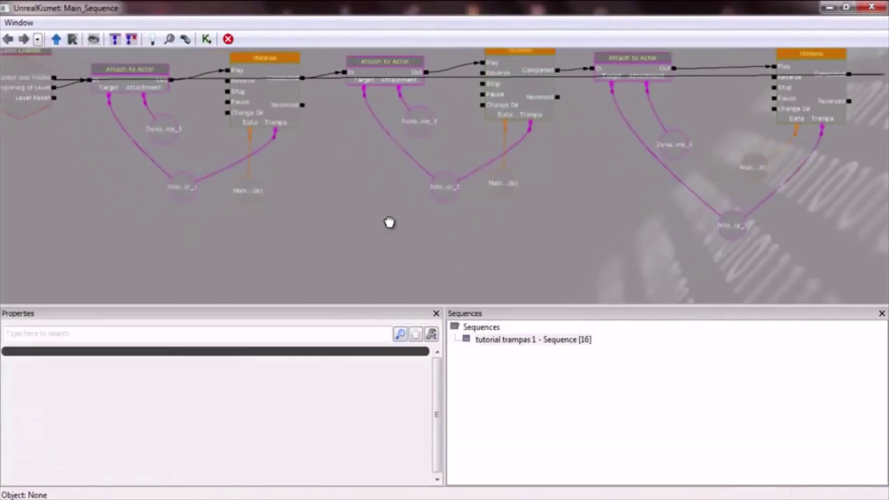
scroll(431, 204, "down", 3)
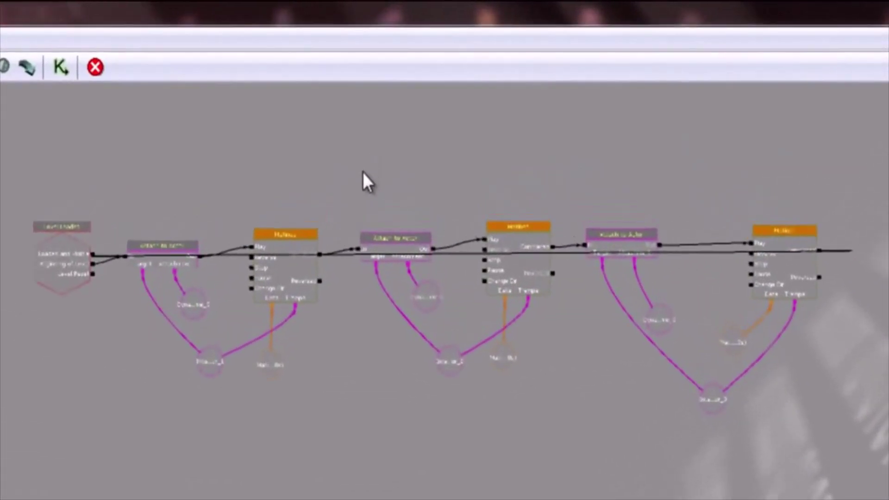
left_click_drag(391, 103, 634, 247, "ctrl+alt")
left_click_drag(741, 419, 878, 456, "ctrl+alt")
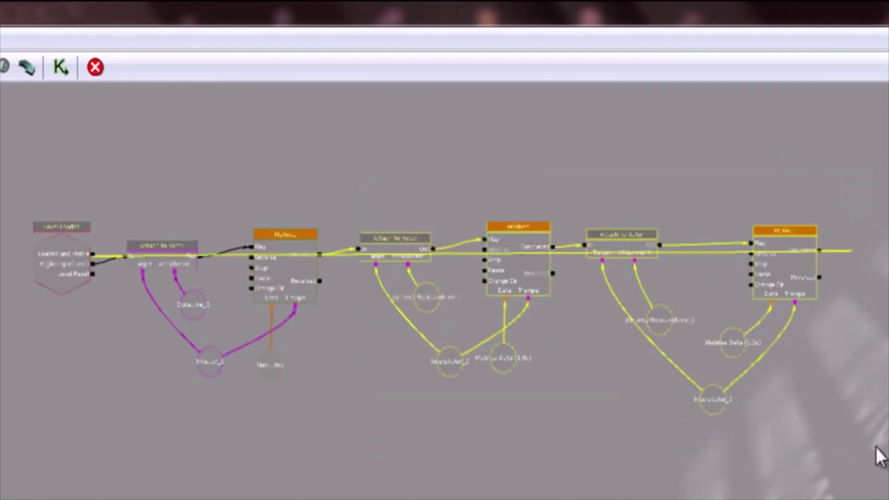
key("Delete")
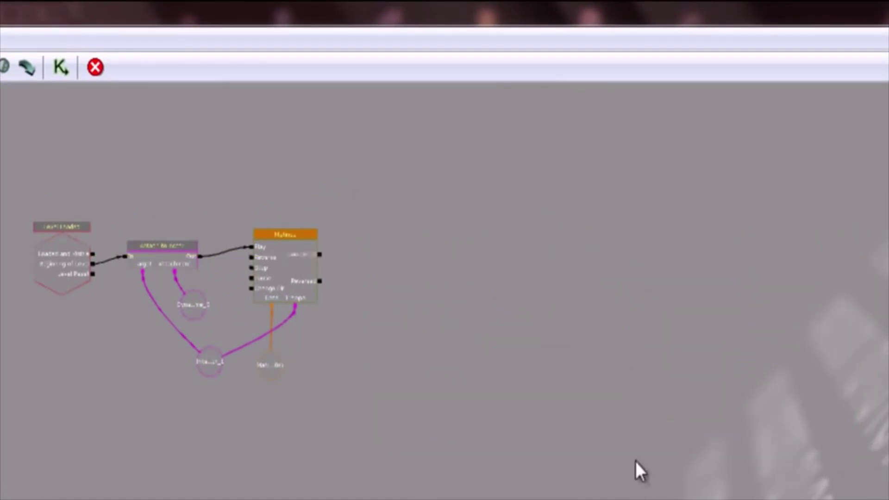
left_click_drag(163, 246, 522, 247)
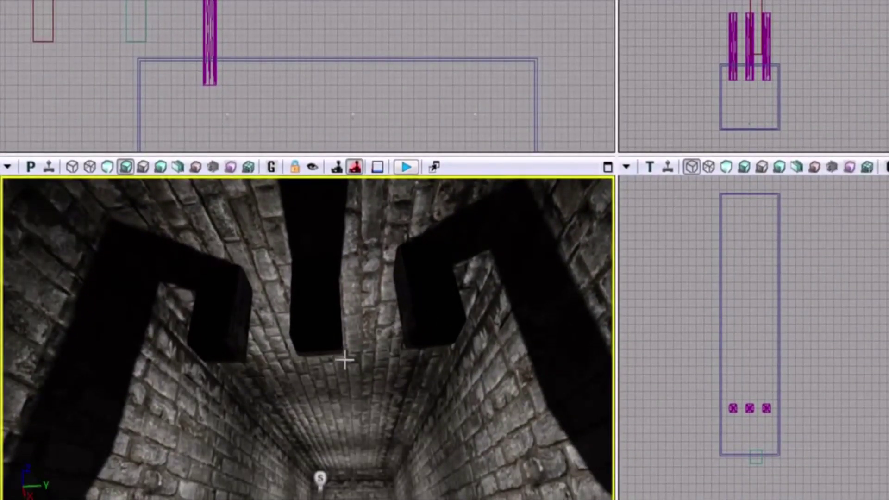
Step: Alt-drag the pillar row into a 3×4 ceiling grid, then box-select all twelve pillars
left_click_drag(726, 430, 843, 394)
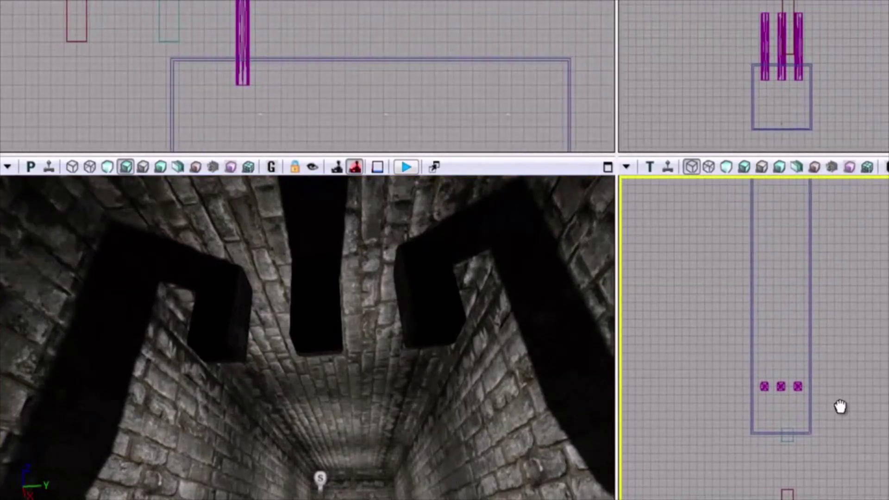
mouse_move(275, 21)
left_mouse_down()
mouse_move(328, 66)
mouse_move(285, 23)
left_mouse_up()
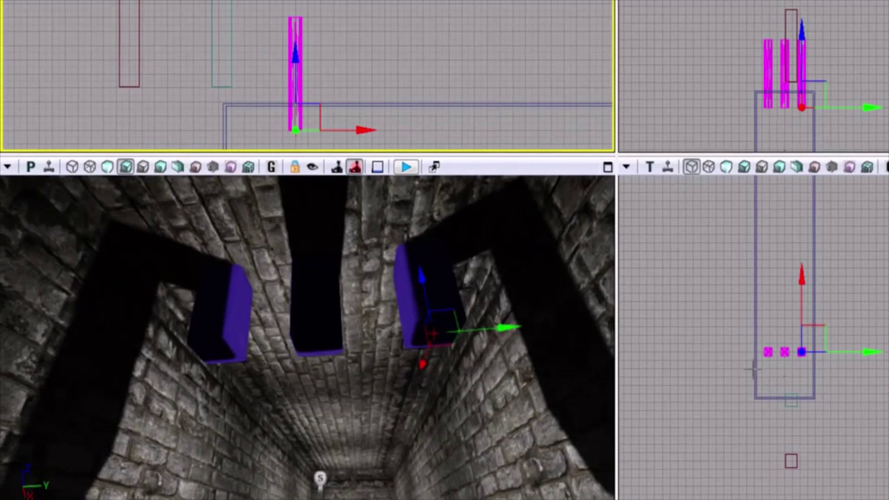
left_click_drag(803, 302, 805, 292)
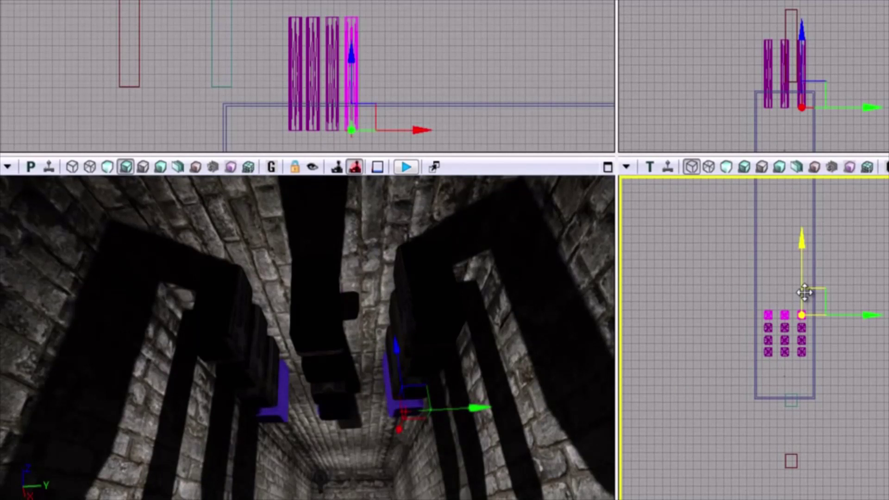
left_click_drag(692, 299, 708, 273)
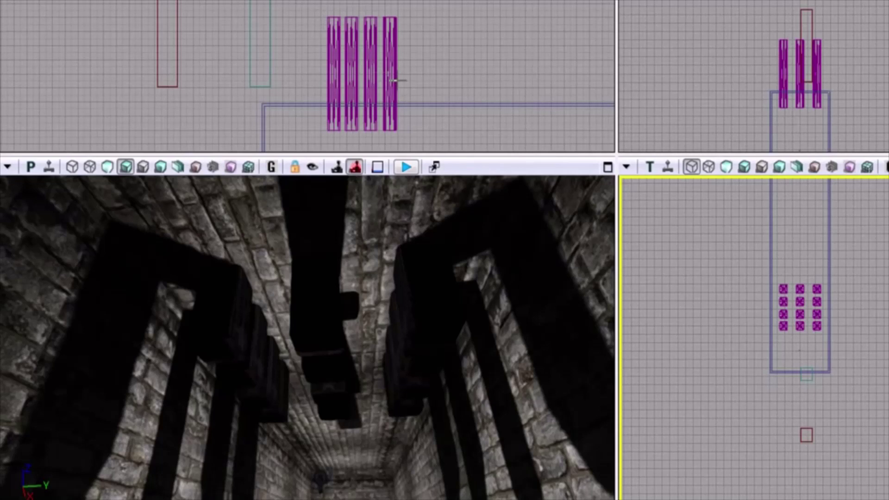
left_click_drag(318, 20, 440, 79, "ctrl+alt")
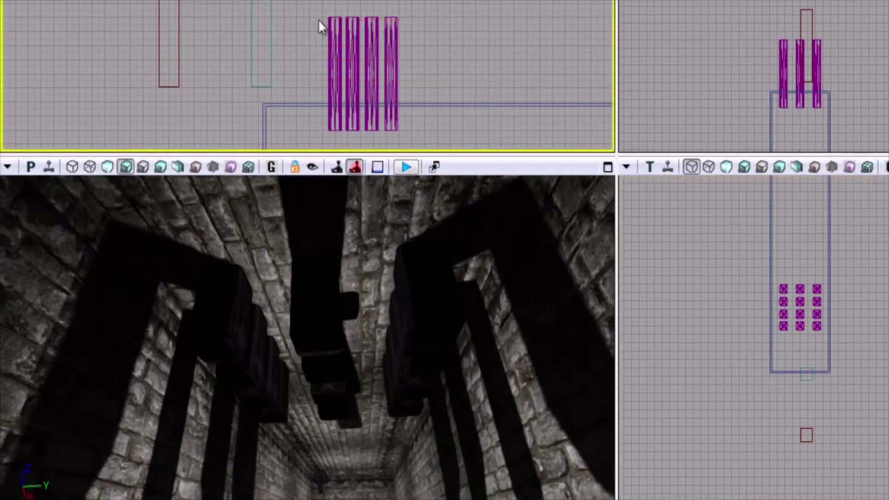
left_click_drag(317, 24, 307, 62)
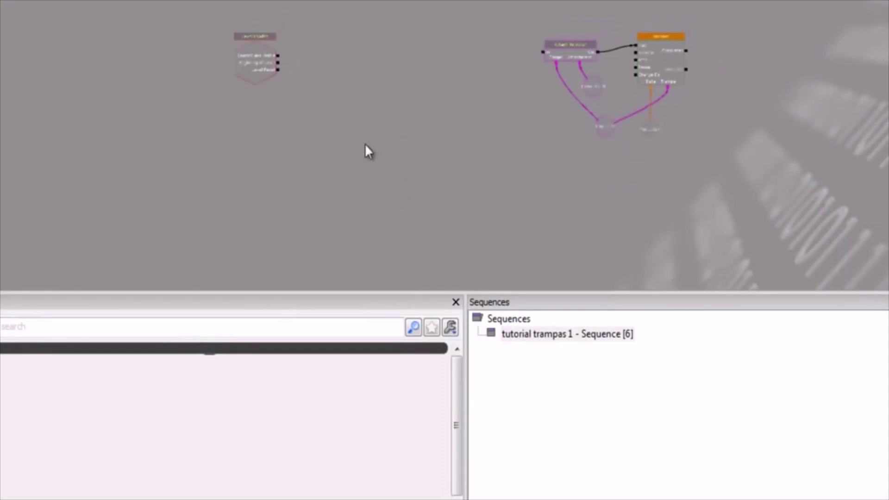
Step: Add an empty Object List variable to the Kismet sequence and position it
scroll(365, 152, "up", 3)
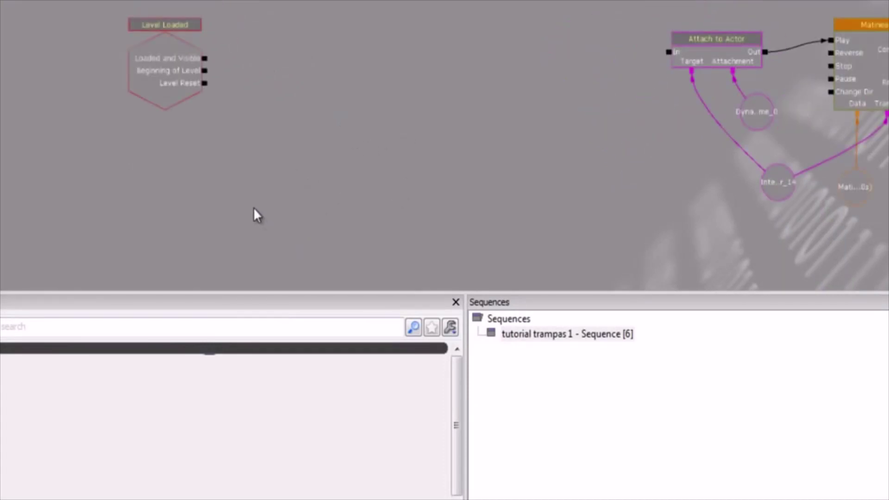
right_click(240, 183)
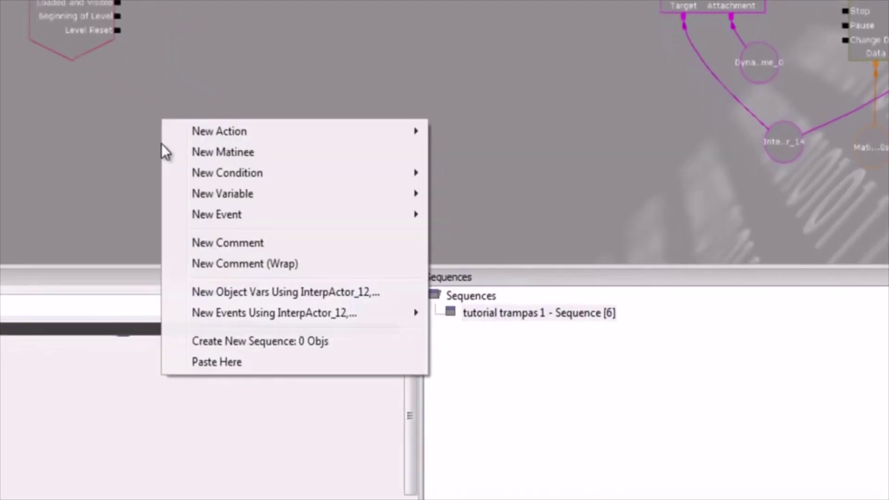
mouse_move(233, 147)
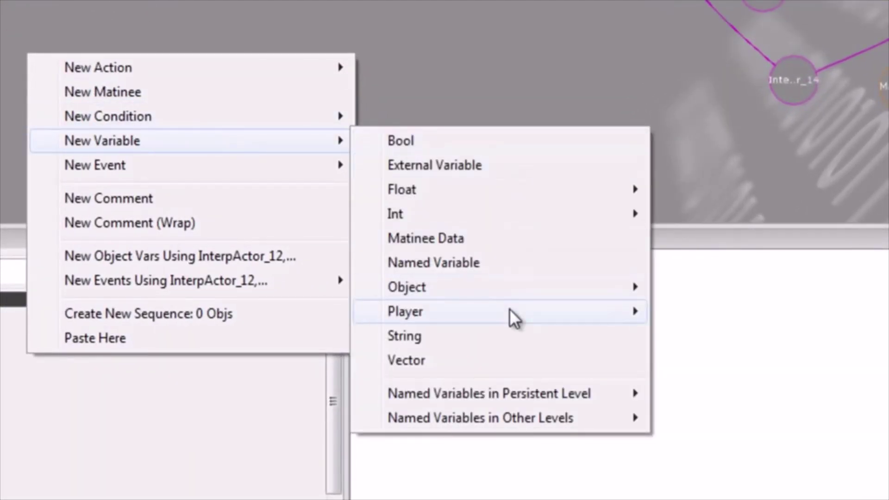
mouse_move(519, 303)
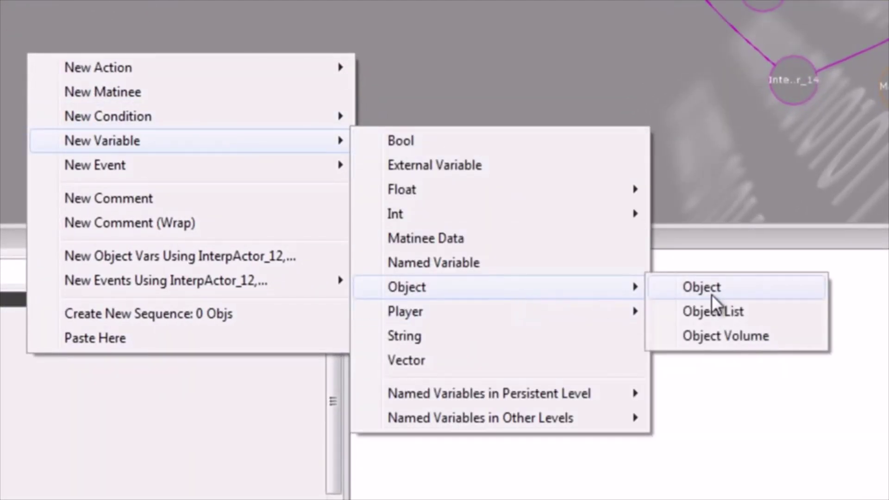
left_click(740, 312)
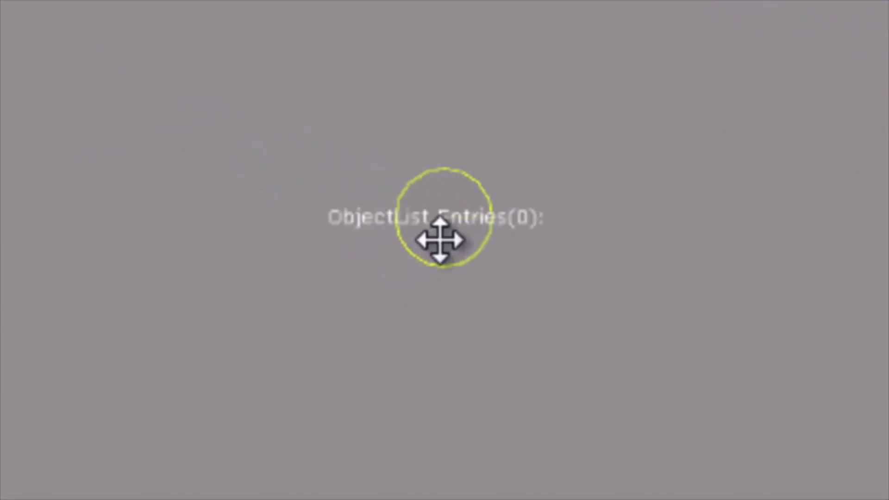
left_click_drag(440, 240, 870, 166)
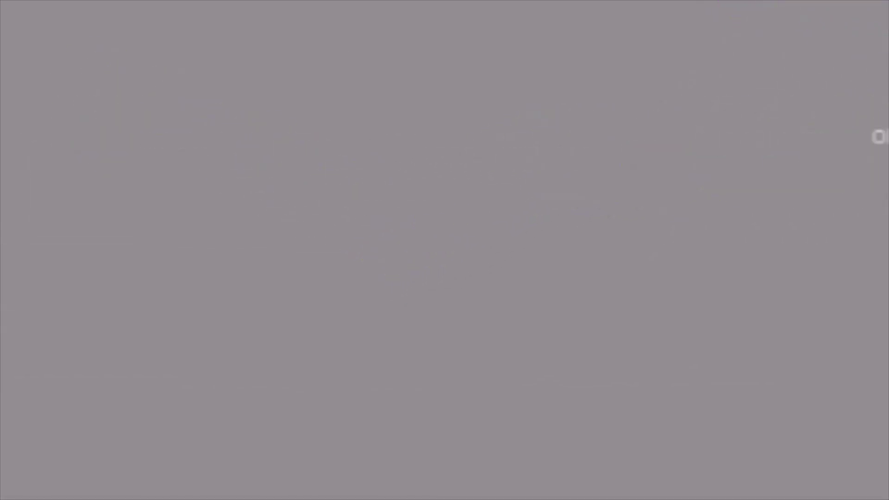
Step: Insert the twelve selected pillar InterpActors into the Object List variable
right_click(456, 212)
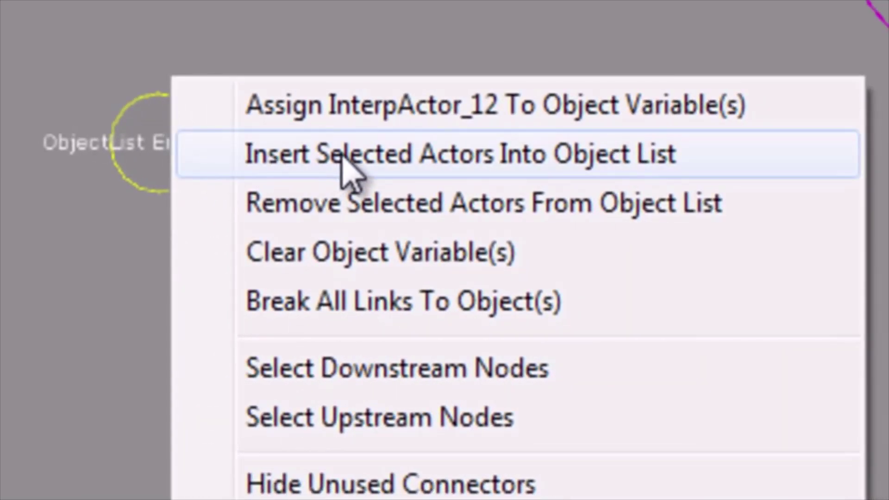
left_click(505, 157)
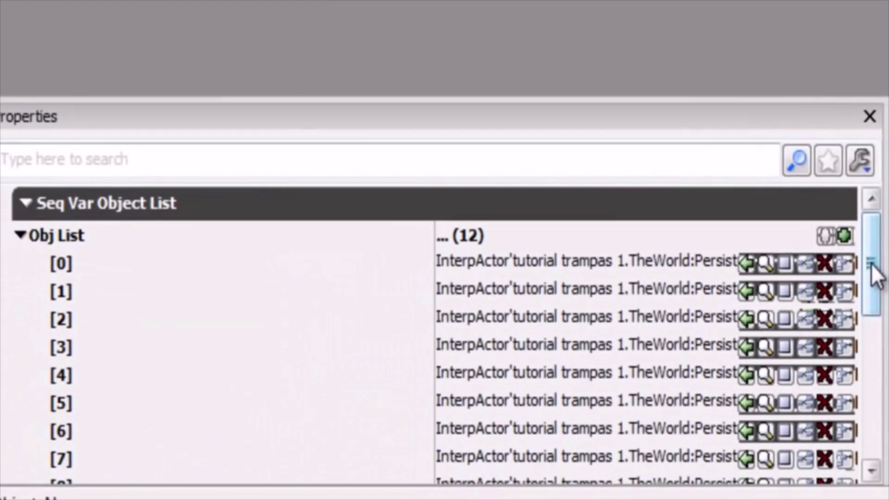
left_click_drag(870, 263, 877, 322)
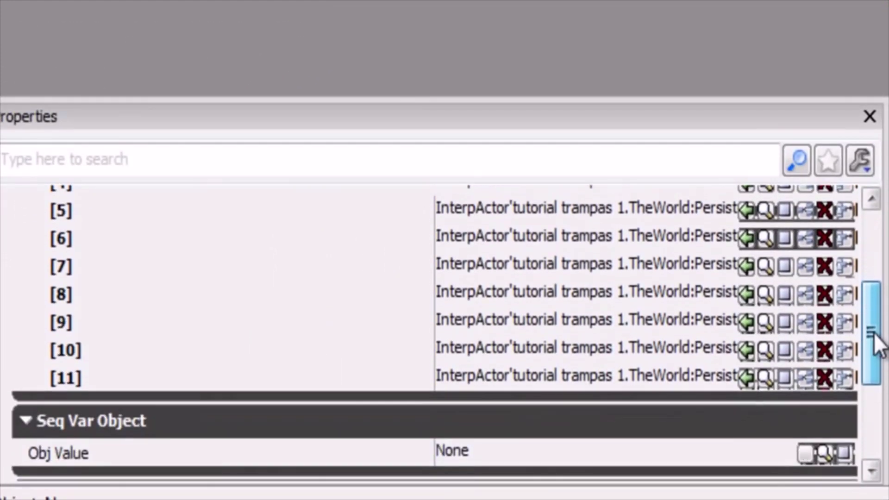
left_click_drag(877, 327, 872, 287)
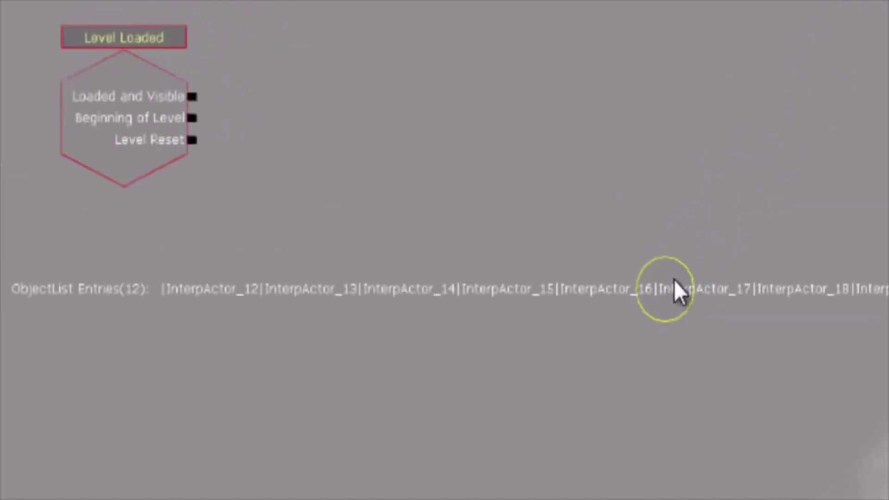
Step: Add an Access ObjectList action and feed the pillar list into its Object List input
right_click(637, 130)
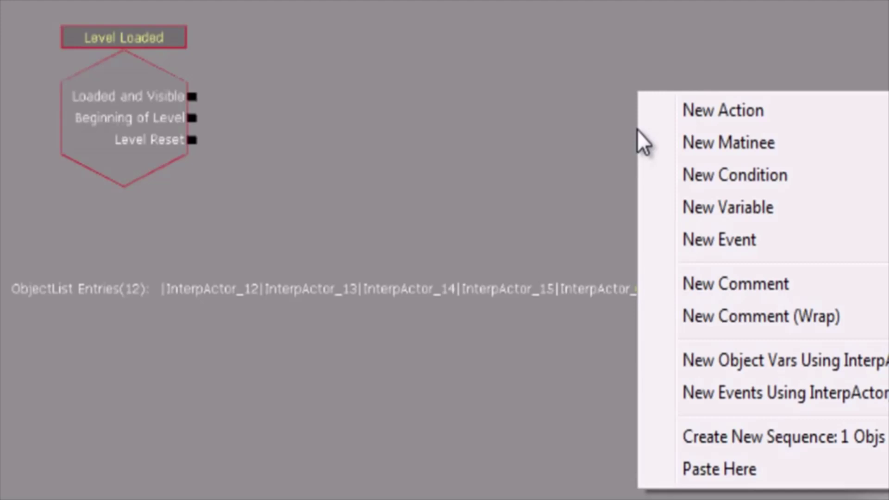
mouse_move(331, 113)
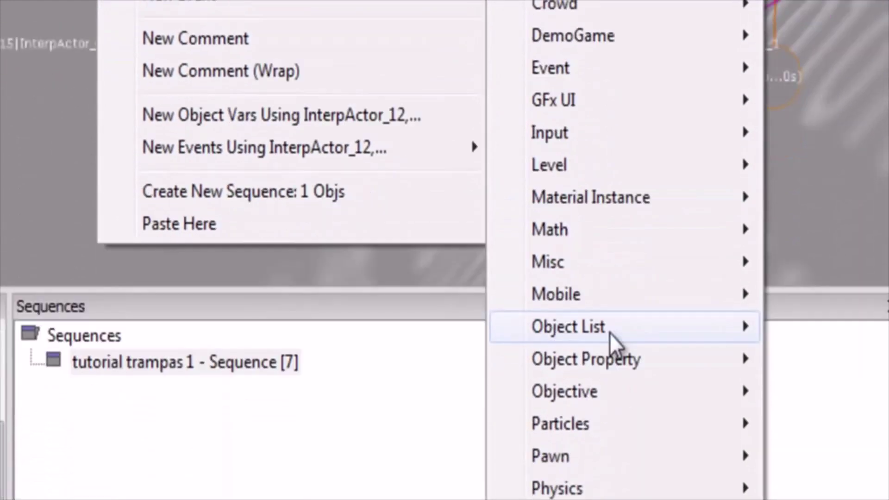
mouse_move(620, 181)
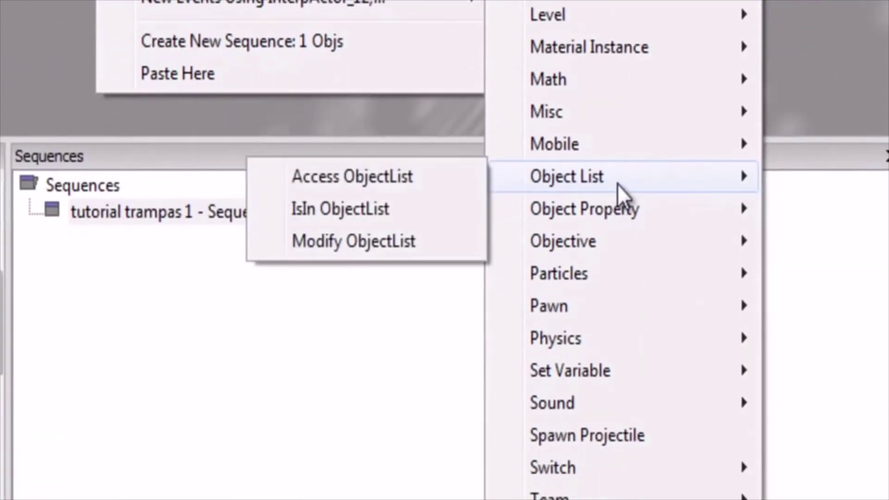
left_click(377, 182)
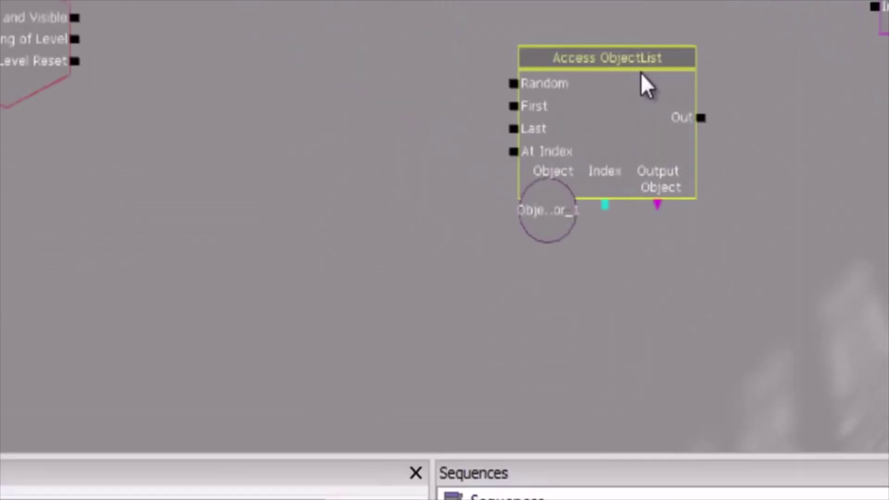
left_click_drag(762, 162, 760, 71)
left_click_drag(675, 204, 704, 312)
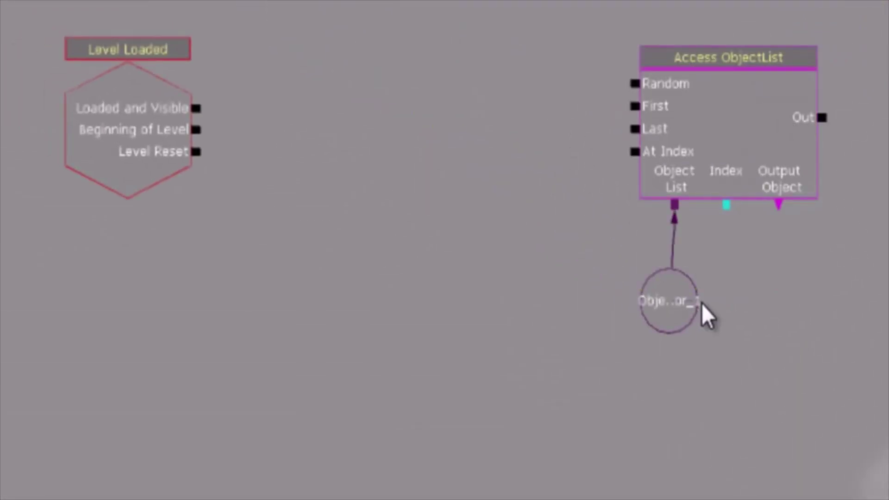
Step: Replace the single-pillar variable with Access ObjectList's output, driving Attach to Actor's Target and Matinee Trampa
right_click(780, 214)
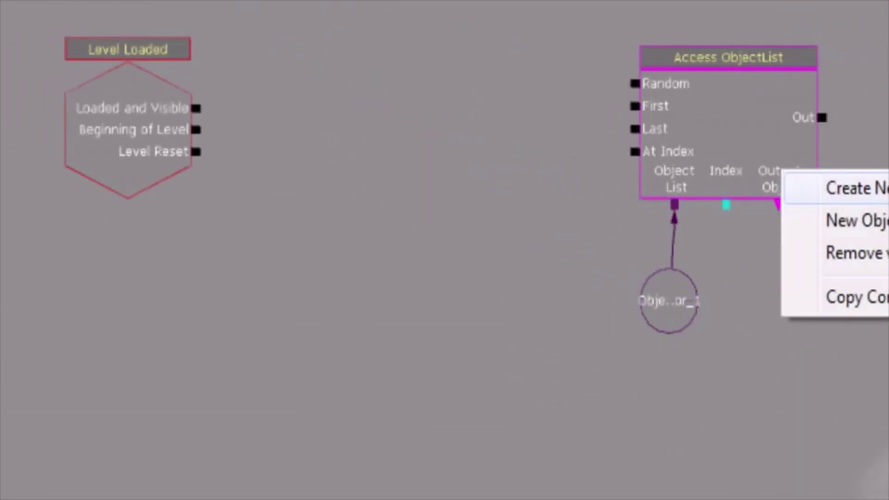
left_click(815, 188)
left_click_drag(755, 254, 717, 315)
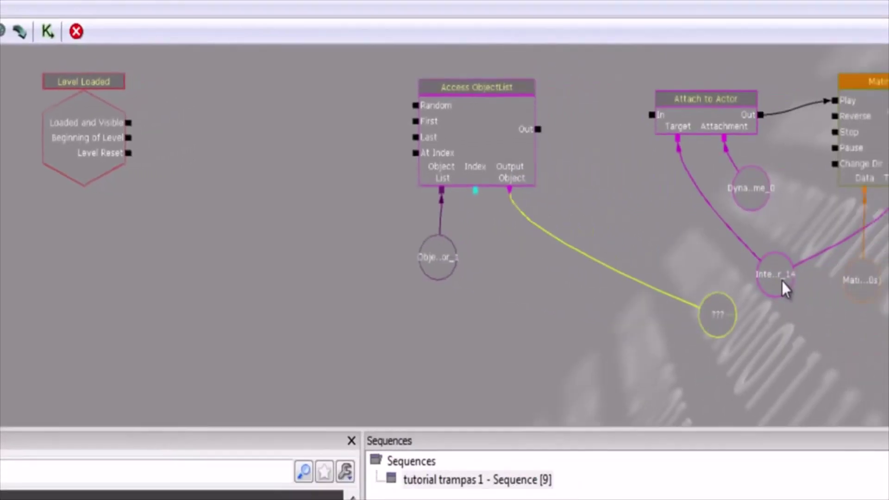
left_click(780, 279)
key("Delete")
left_click_drag(677, 138, 717, 315)
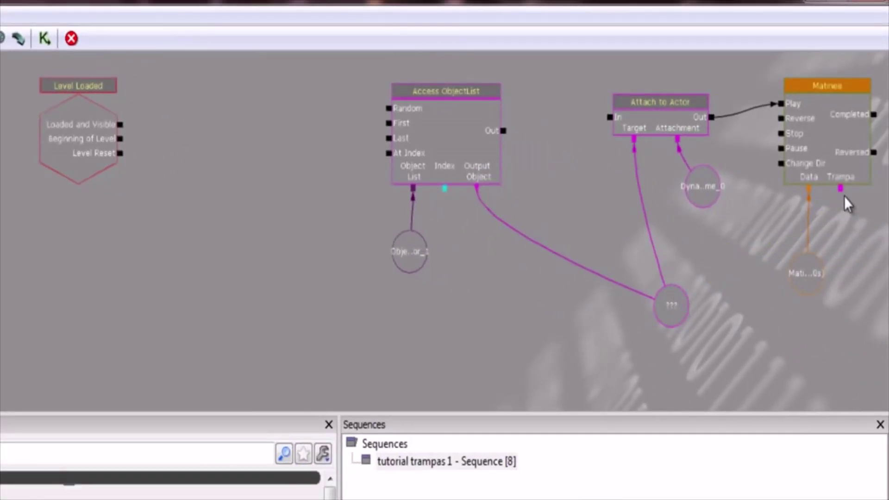
left_click_drag(840, 188, 672, 303)
left_click_drag(460, 246, 498, 264)
left_click(487, 154)
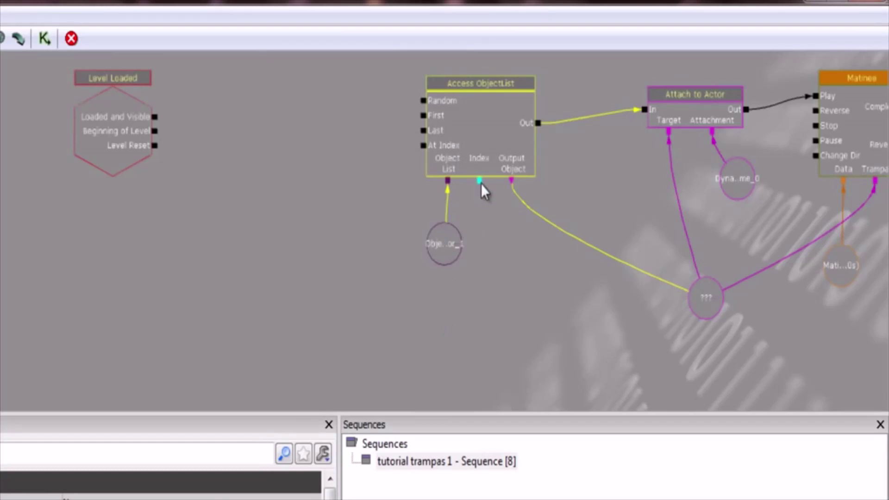
left_click_drag(480, 182, 482, 198)
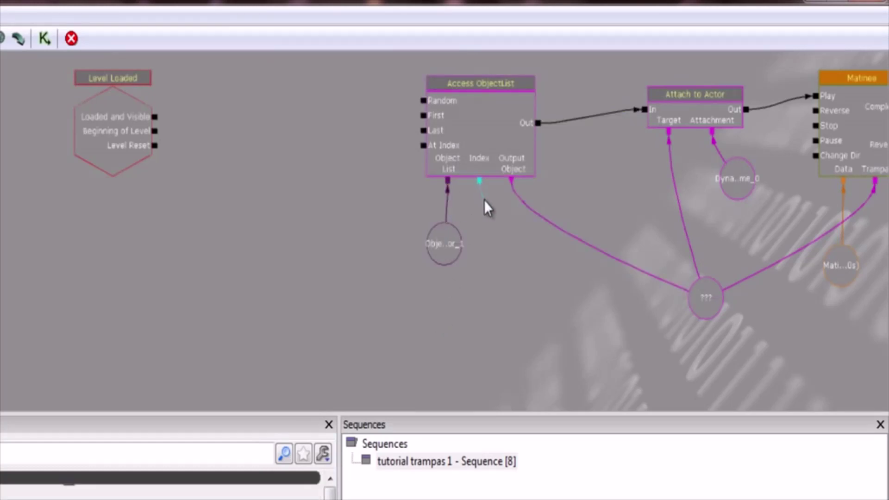
Step: Add an Int Counter condition triggered by the Beginning of Level event
right_click(214, 129)
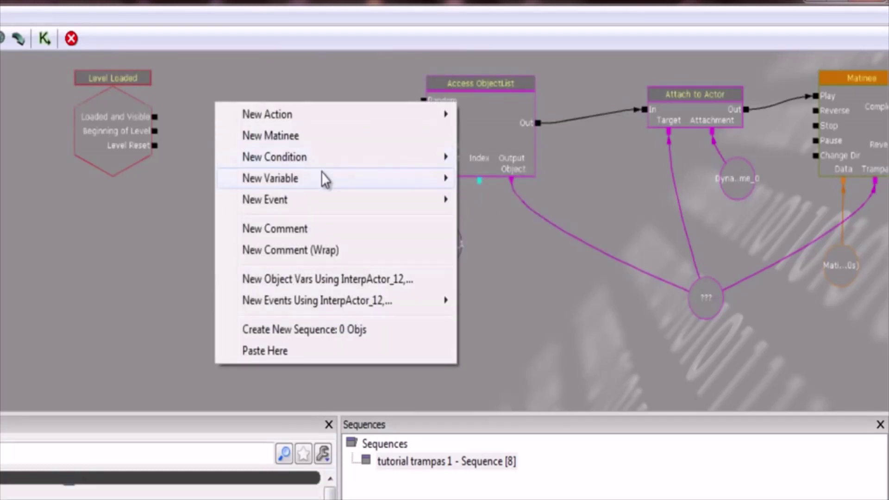
mouse_move(325, 154)
mouse_move(546, 174)
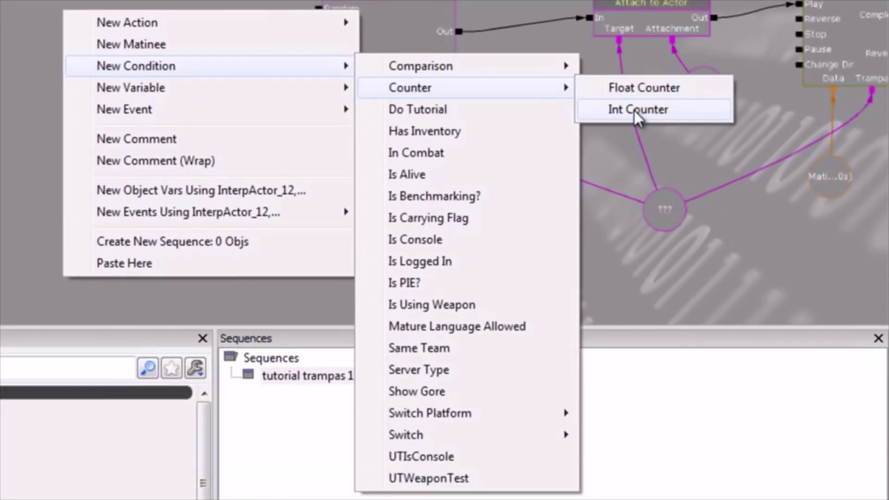
left_click(634, 110)
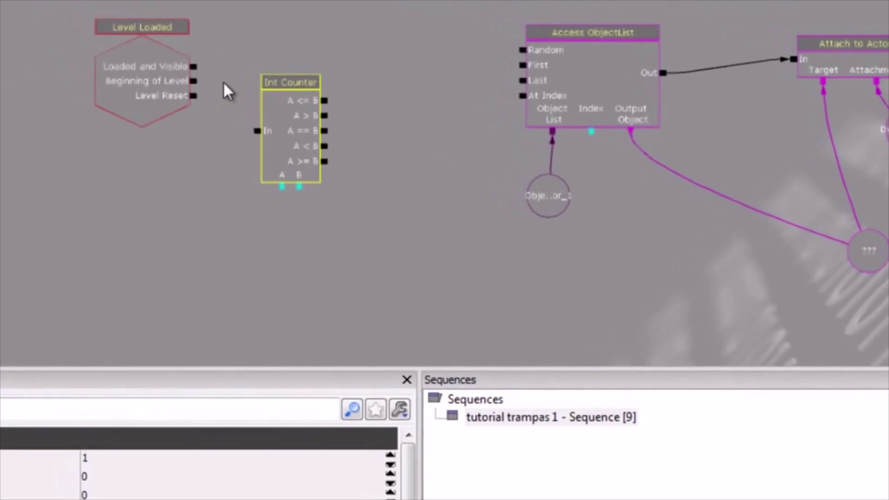
mouse_move(195, 81)
left_mouse_down()
mouse_move(258, 130)
mouse_move(343, 62)
left_mouse_up()
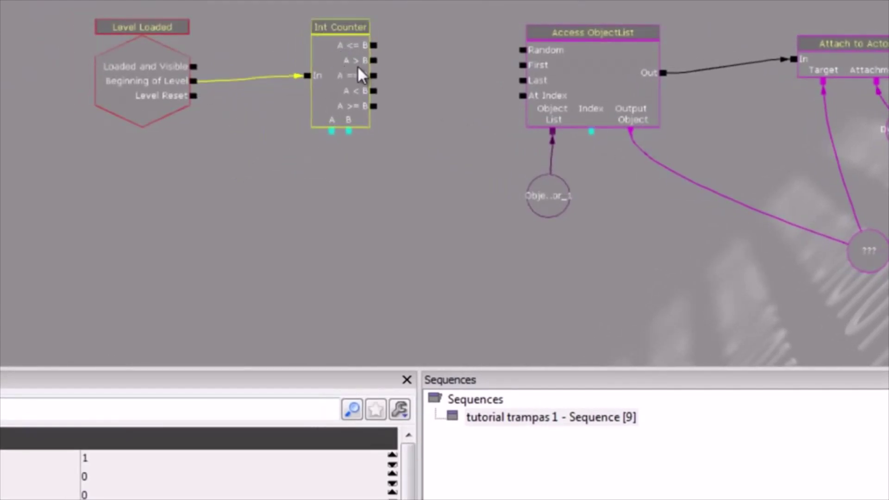
Step: Create new integer variables on the Int Counter's A and B inputs
right_click(332, 133)
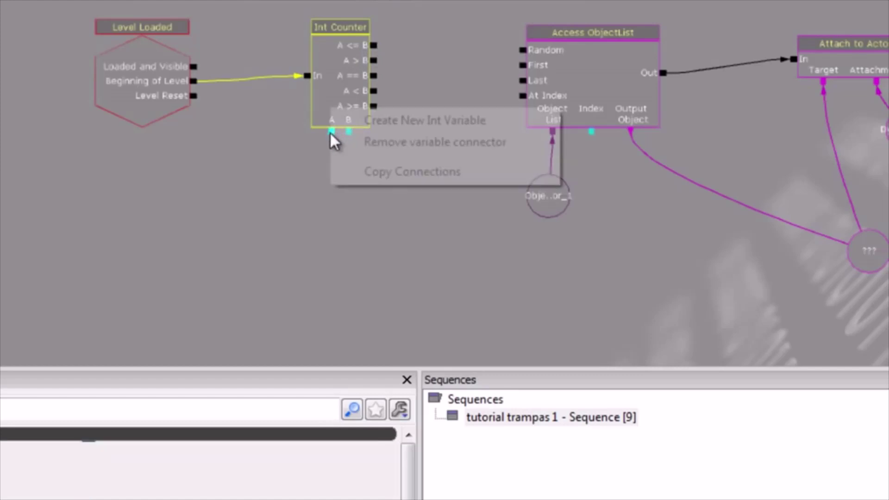
left_click(366, 121)
left_click_drag(341, 163, 317, 199)
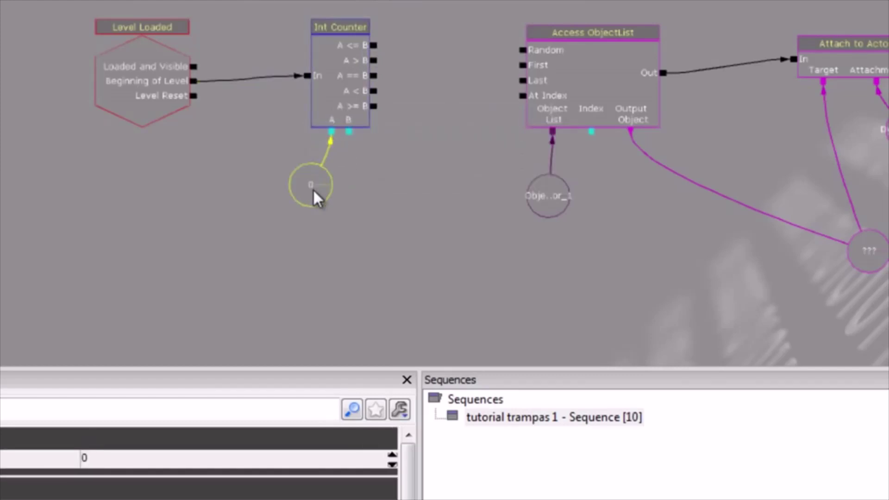
right_click(348, 131)
left_click(397, 122)
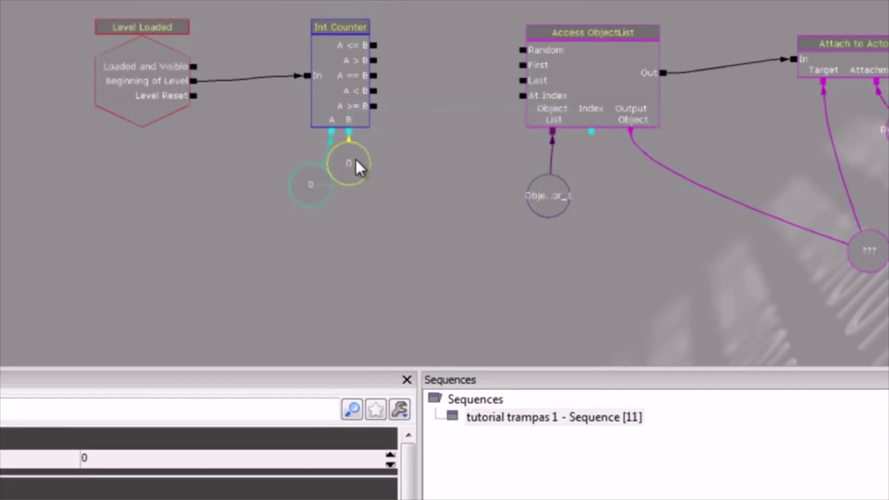
left_click_drag(345, 164, 572, 178)
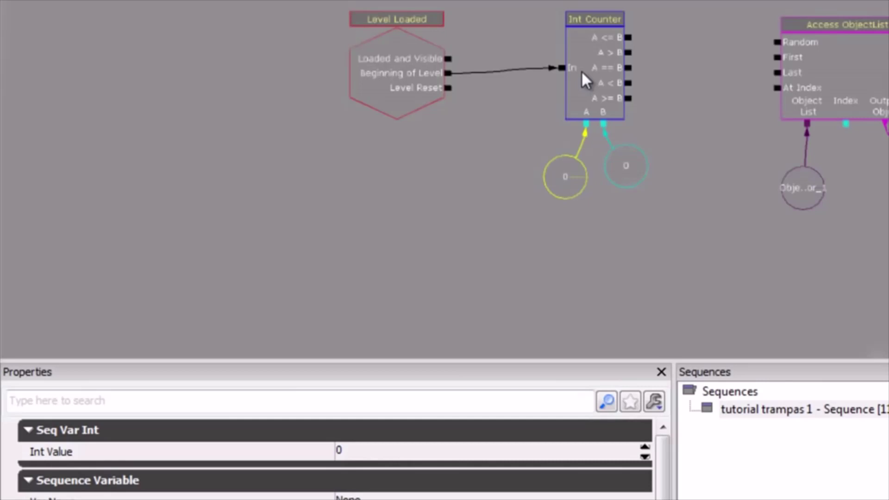
Step: Check the counter and list nodes, then set the A integer variable to -1
left_click(581, 72)
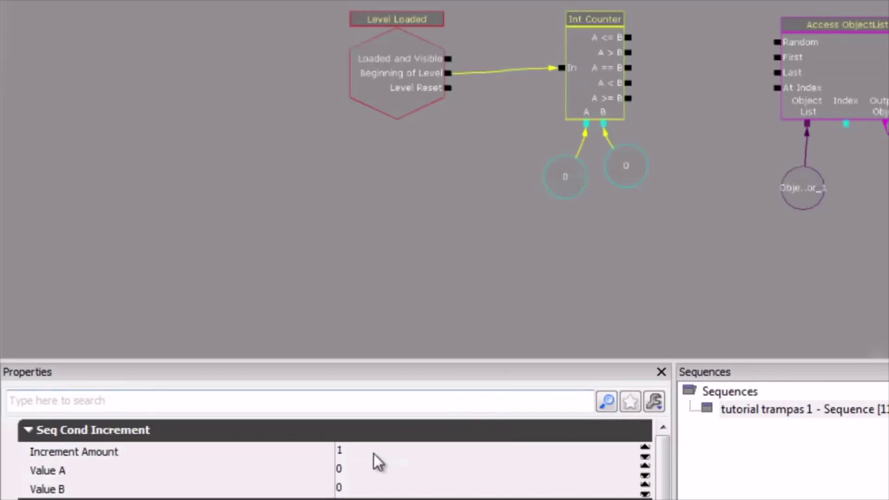
left_click(558, 191)
left_click(867, 90)
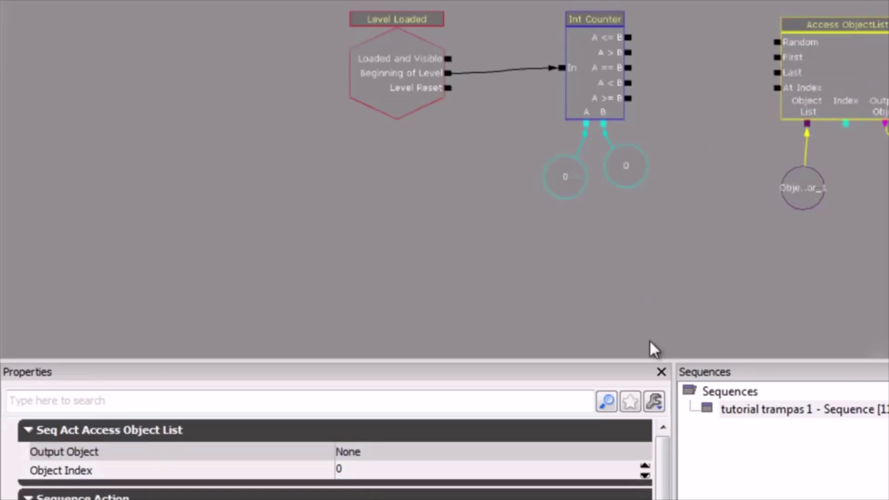
left_click(793, 194)
left_click(566, 194)
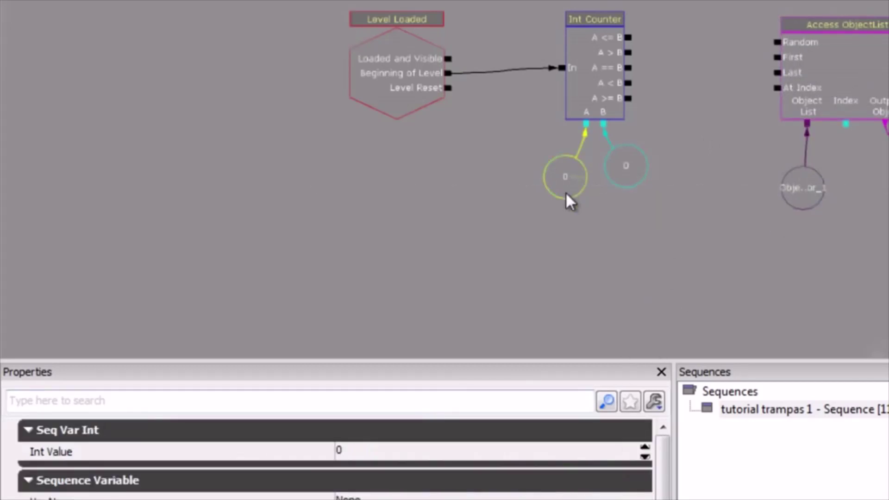
left_click(363, 453)
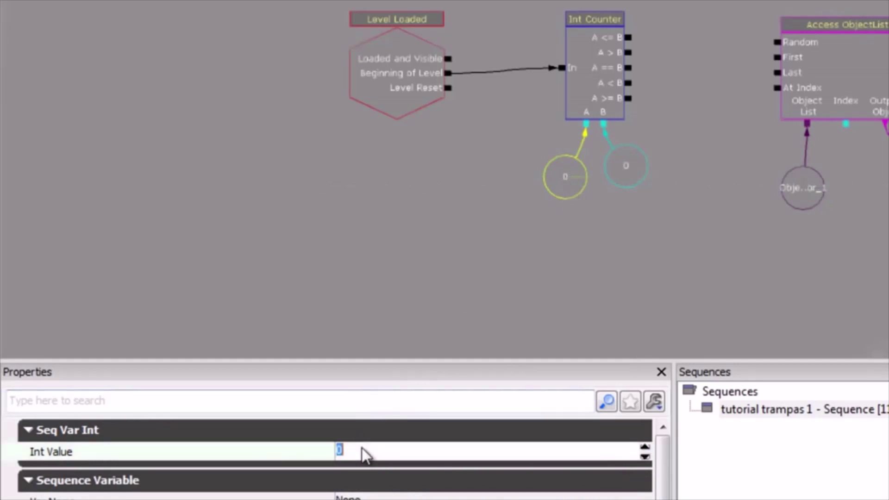
type("-1")
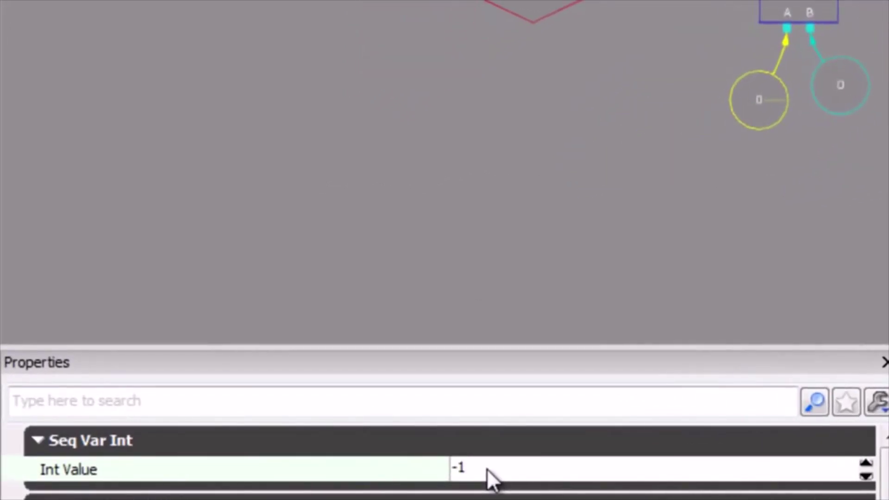
key("Return")
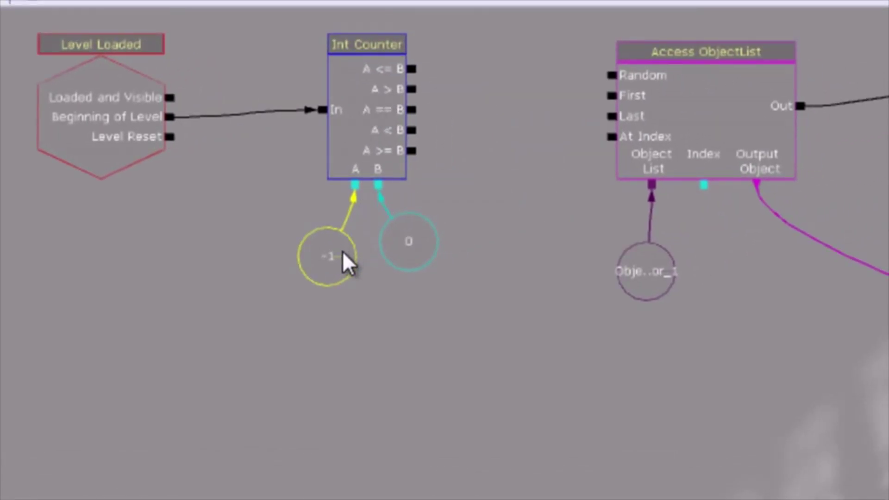
Step: Move the -1 variable below the graph and connect Access ObjectList's Index to it
left_click_drag(342, 252, 535, 401, "ctrl")
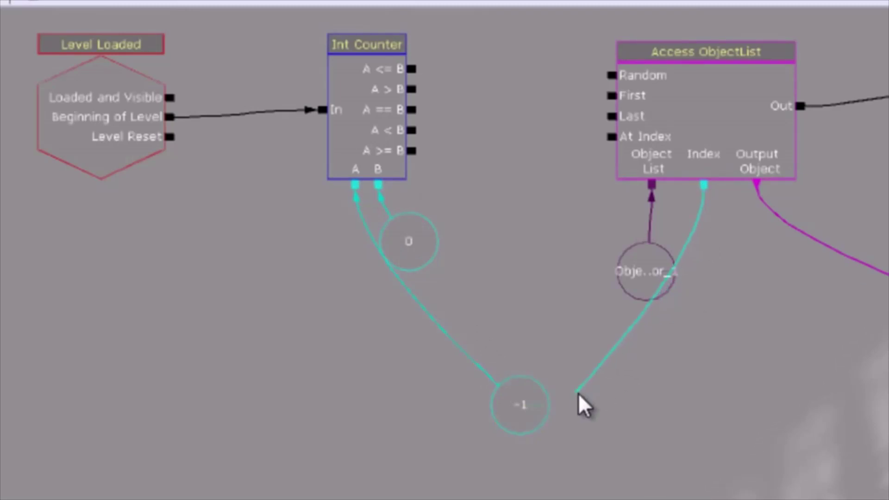
left_click_drag(685, 293, 526, 407)
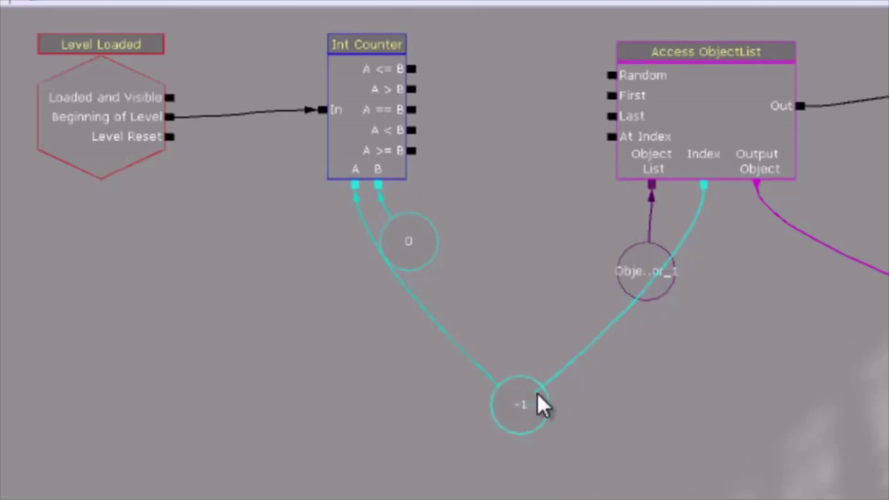
left_click_drag(646, 273, 631, 237)
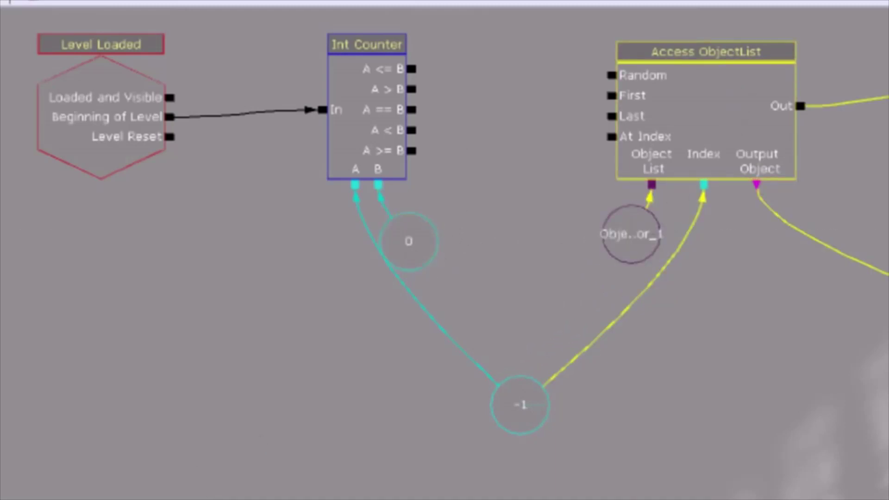
left_click(631, 233)
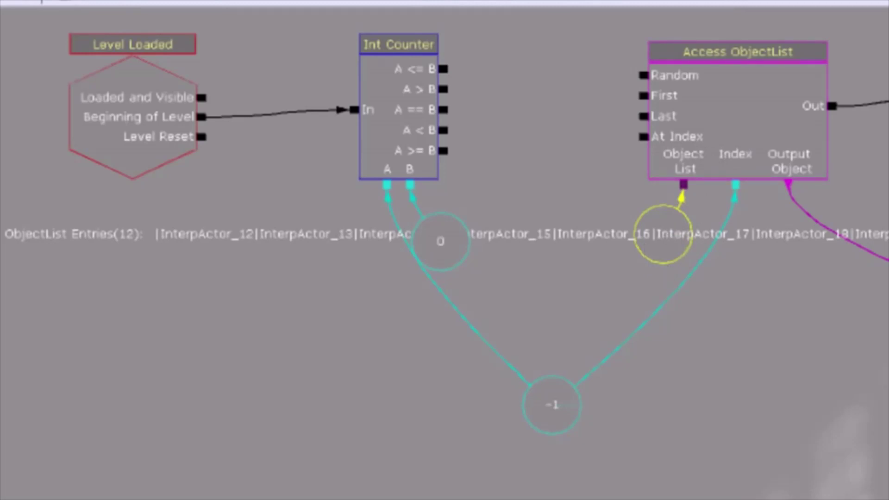
Step: Set the B variable to 11 and wire A <= B into Access ObjectList's At Index
left_click(440, 241)
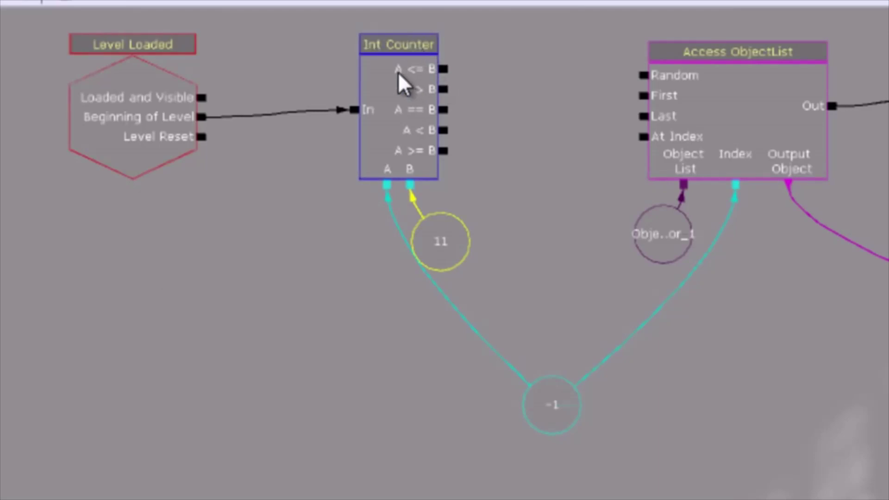
mouse_move(444, 70)
left_mouse_down()
mouse_move(504, 73)
mouse_move(643, 138)
left_mouse_up()
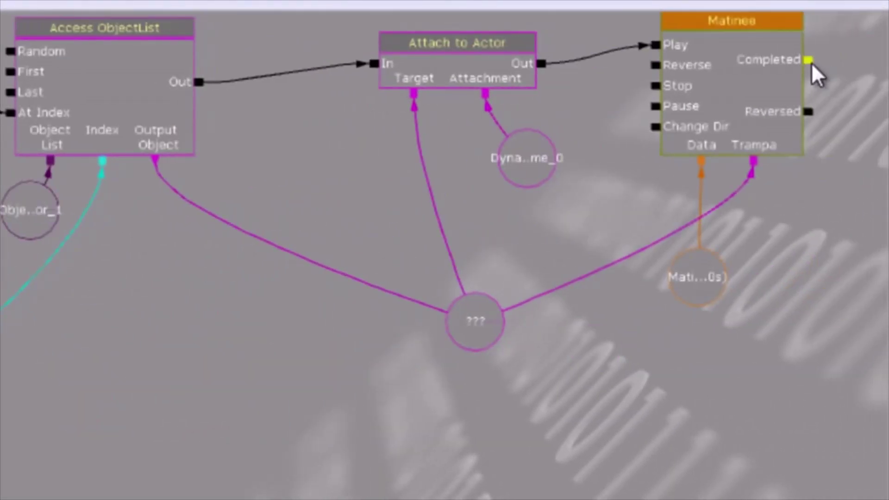
Step: Wire Matinee's Completed output back into the Int Counter's In, then start a link from A > B
left_click_drag(811, 63, 57, 67)
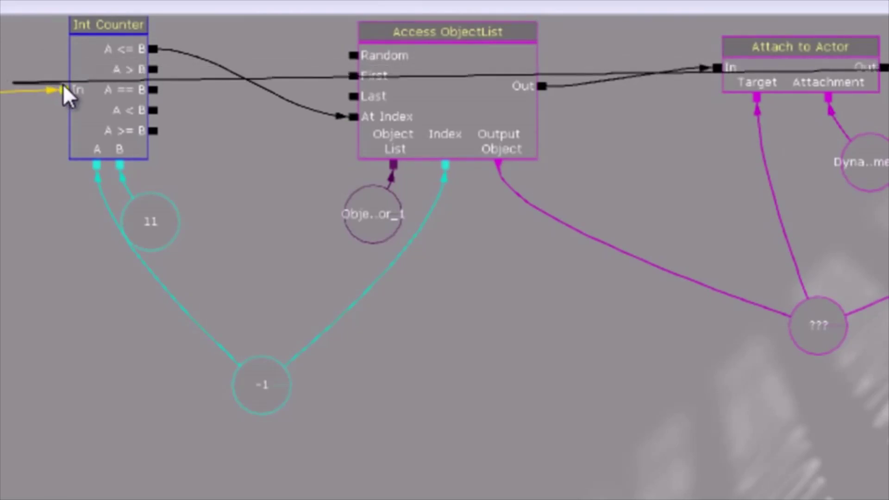
left_click_drag(57, 67, 64, 88)
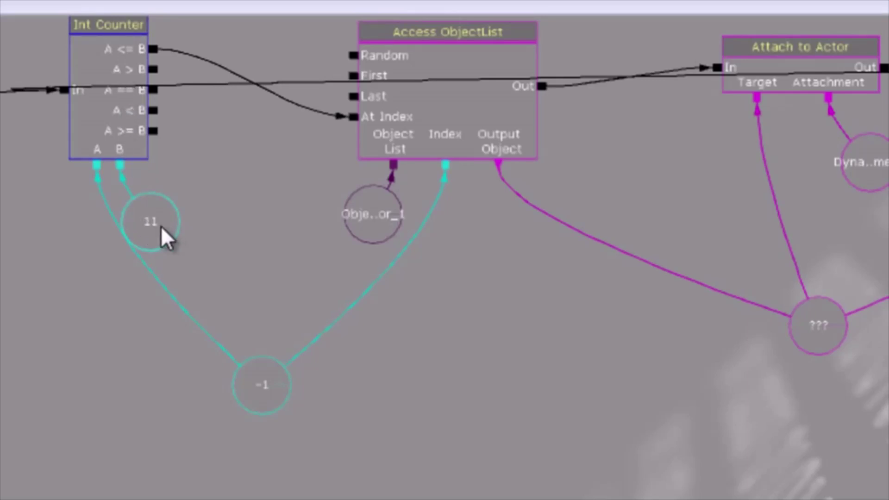
left_click_drag(152, 74, 231, 256)
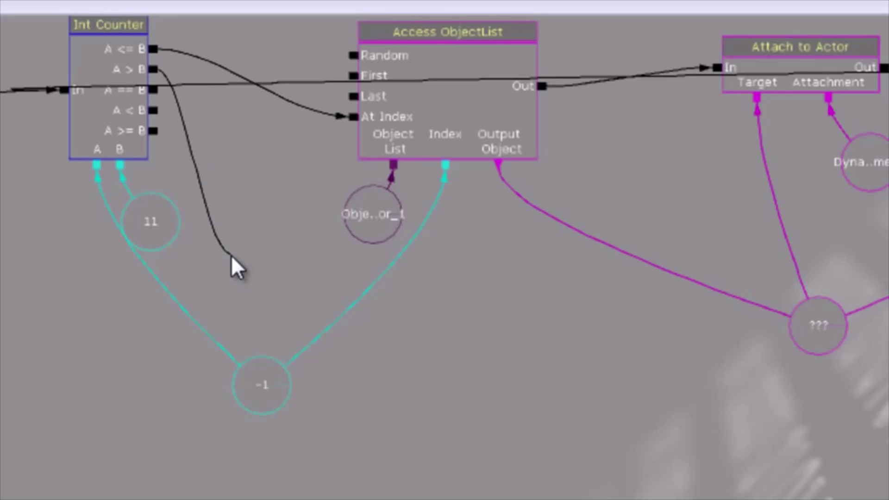
left_click_drag(231, 255, 263, 388)
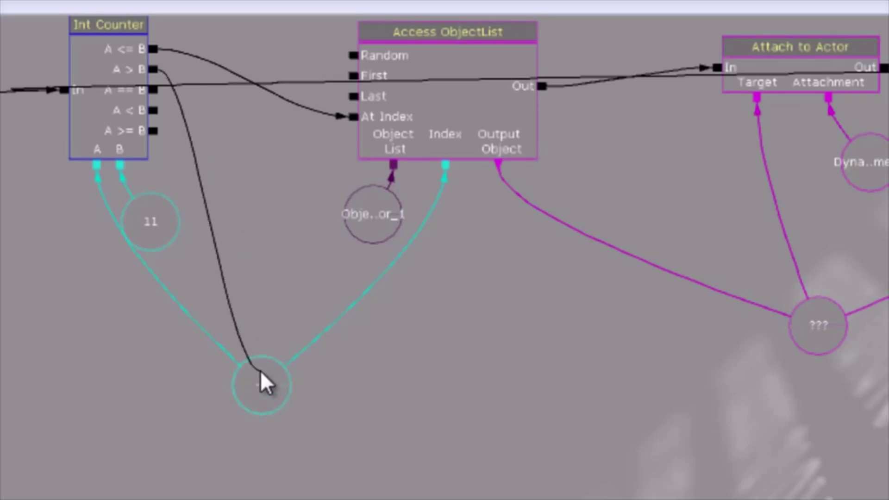
Step: Add a Set Int action fired by A > B whose Out triggers At Index
right_click(237, 273)
mouse_move(246, 277)
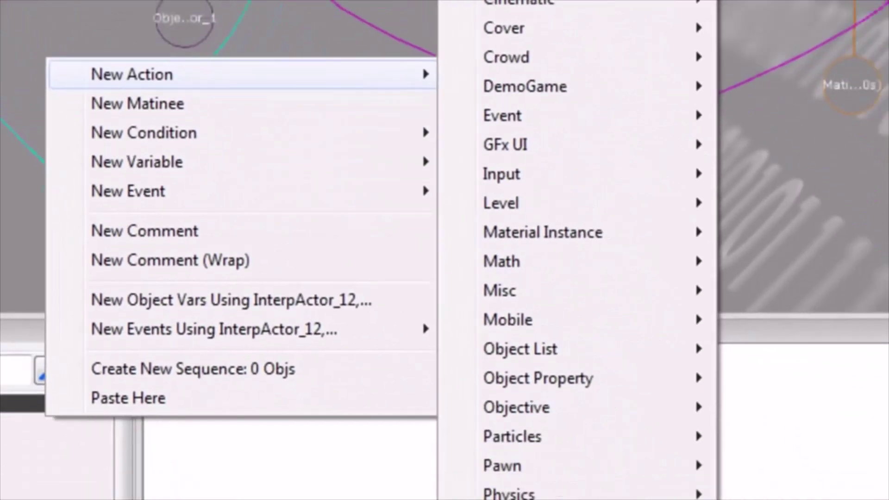
mouse_move(526, 482)
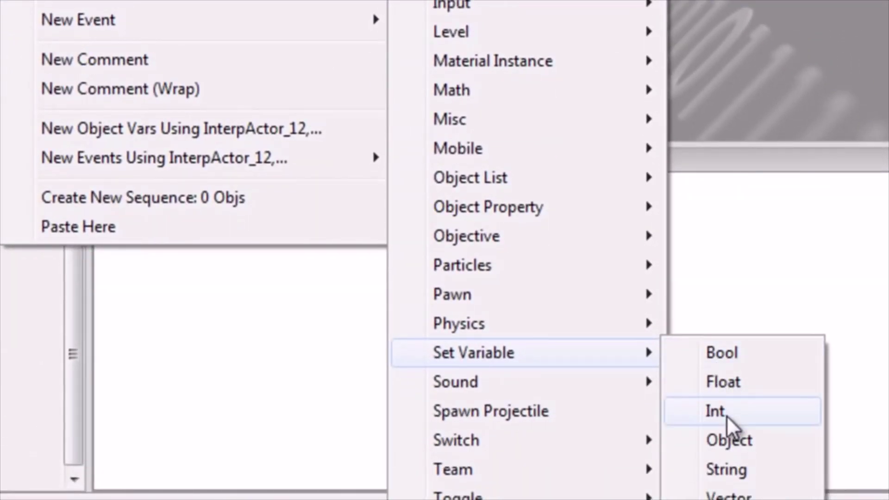
left_click(725, 419)
mouse_move(354, 303)
left_mouse_down()
mouse_move(345, 119)
mouse_move(337, 111)
left_mouse_up()
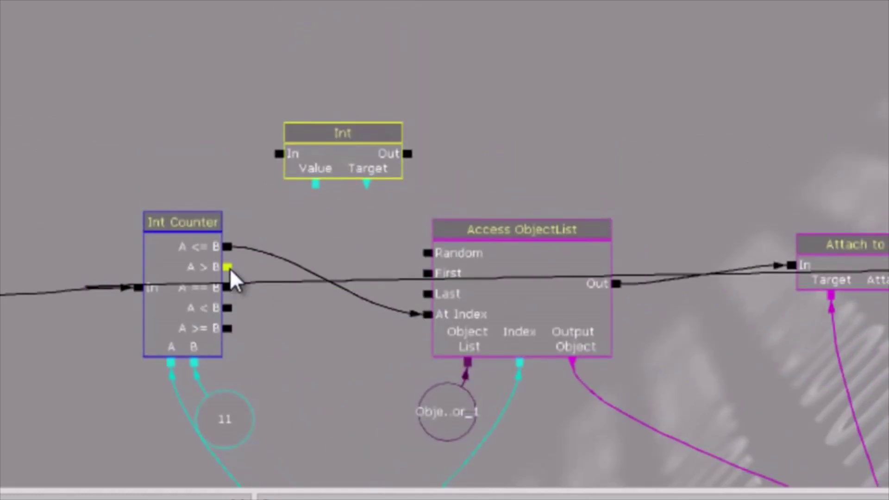
left_click_drag(229, 268, 276, 153)
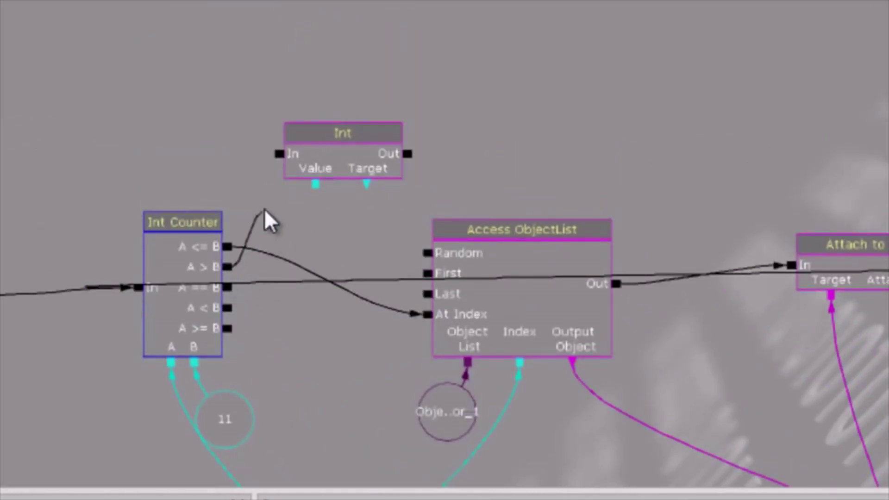
left_click_drag(407, 154, 427, 315)
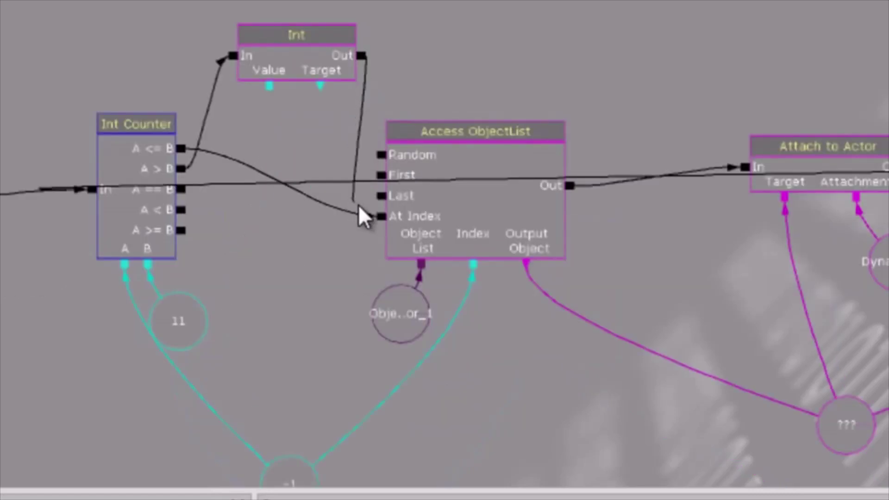
Step: Link the Set Int Target to the -1 variable and give it a new Value variable
left_click_drag(314, 240, 318, 294)
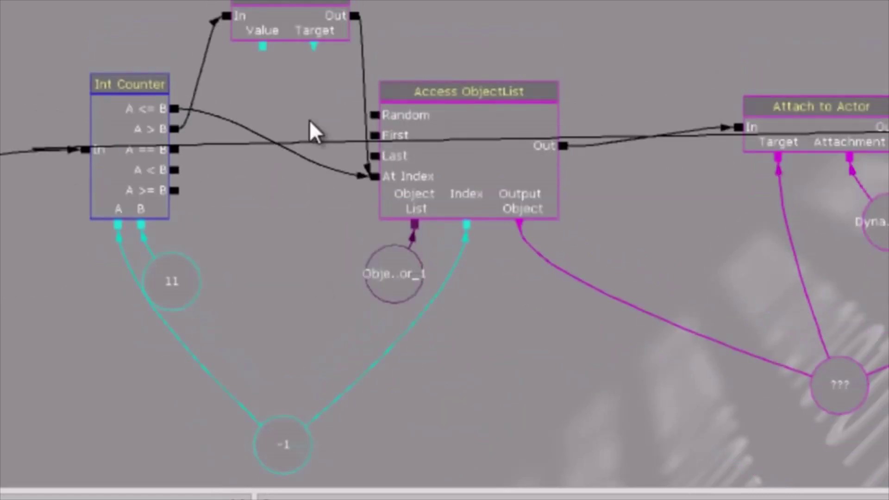
left_click_drag(313, 46, 284, 435)
right_click(266, 47)
left_click(390, 27)
left_click_drag(276, 93, 222, 136)
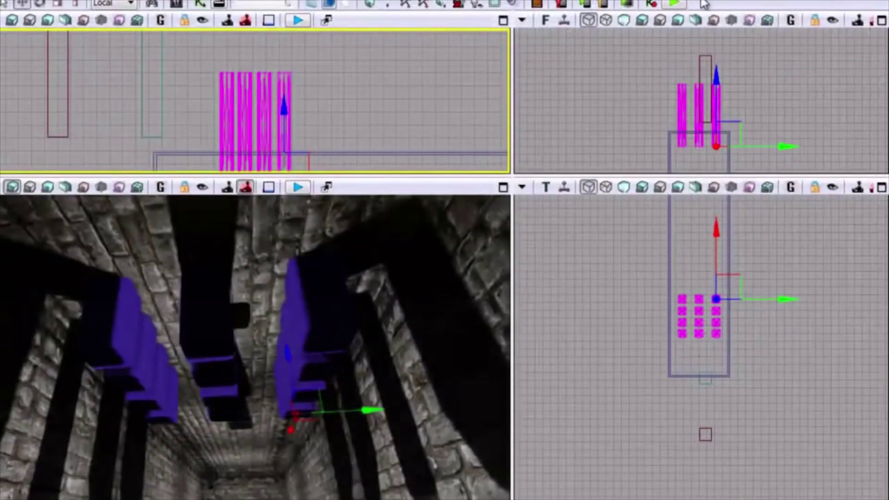
Step: Launch a Play in Editor test run of the pillar corridor
left_click(683, 5)
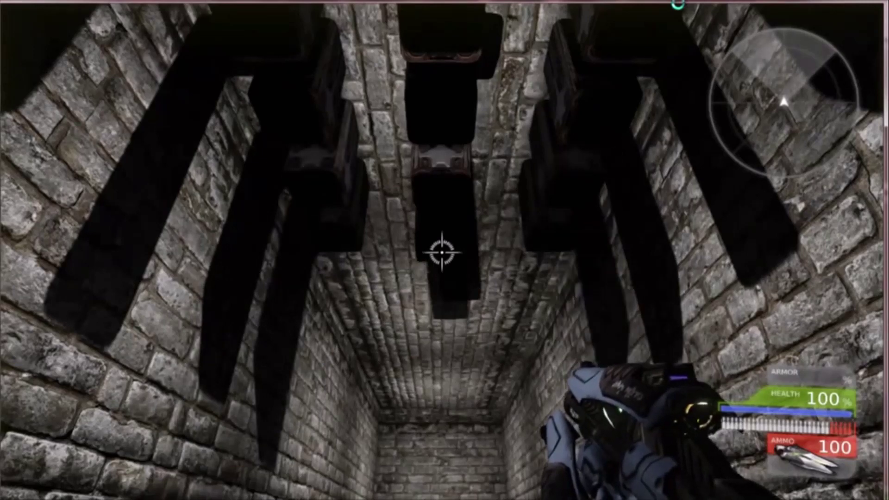
Step: Watch the falling pillars cut the player's health to 50, then end the play session
mouse_move(442, 251)
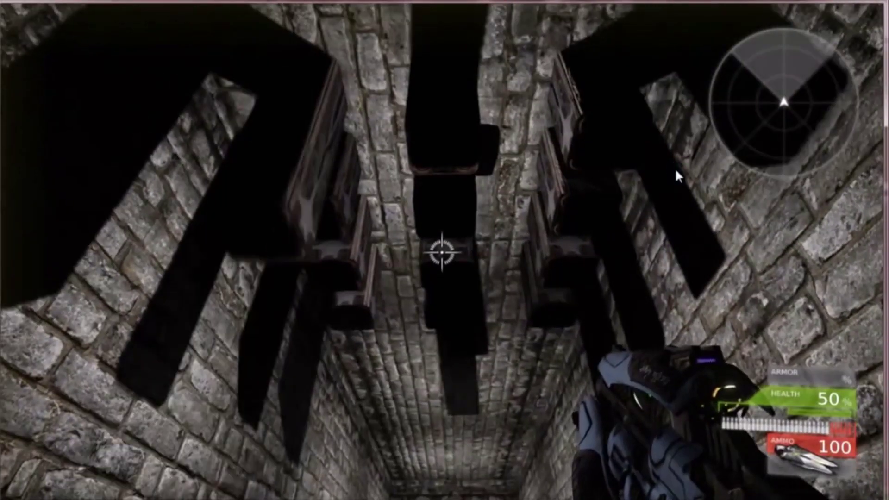
key("Escape")
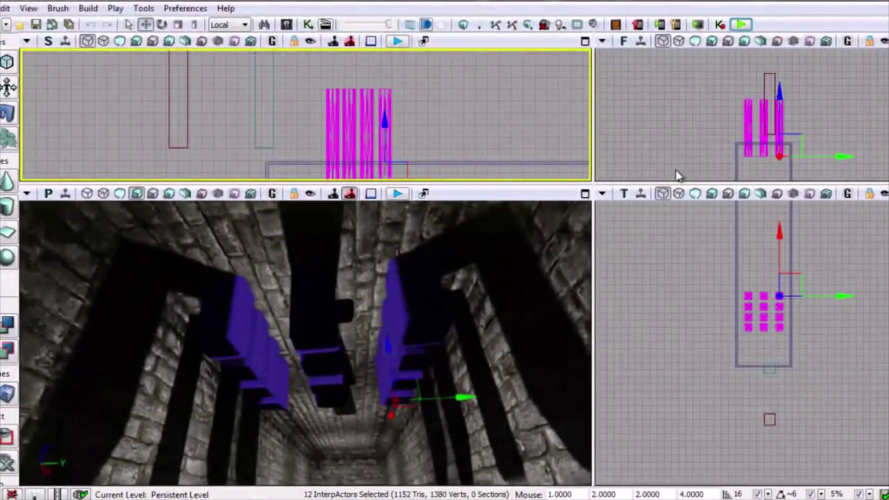
Step: Filter the Content Browser to Sound Cues and search 'door' to list the four A_Door_Metal03 cues
left_click(286, 24)
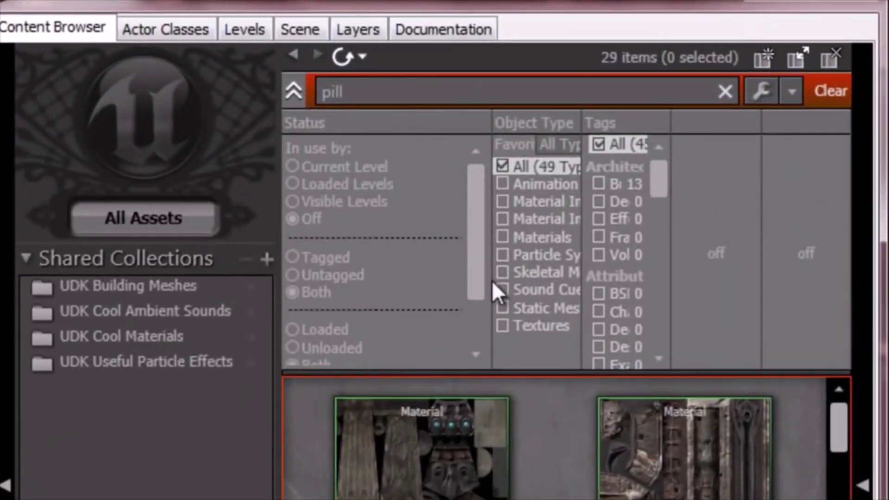
left_click(503, 287)
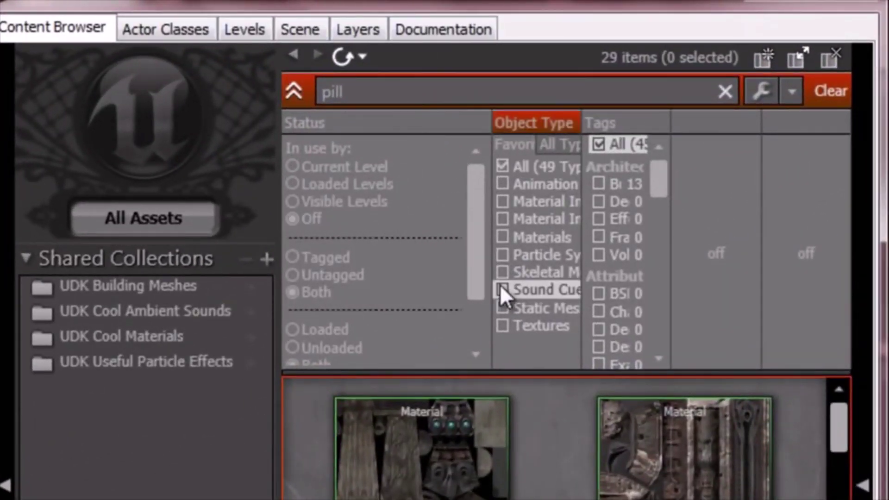
double_click(405, 93)
key("BackSpace")
type("door")
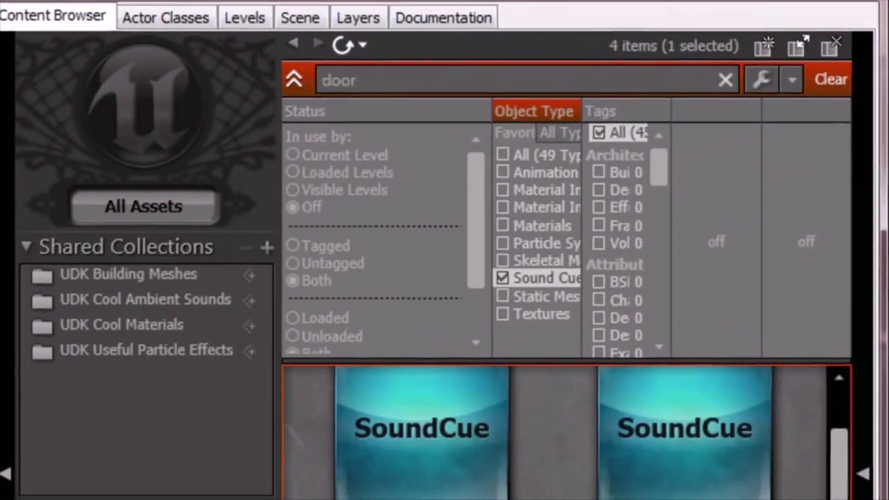
mouse_move(633, 357)
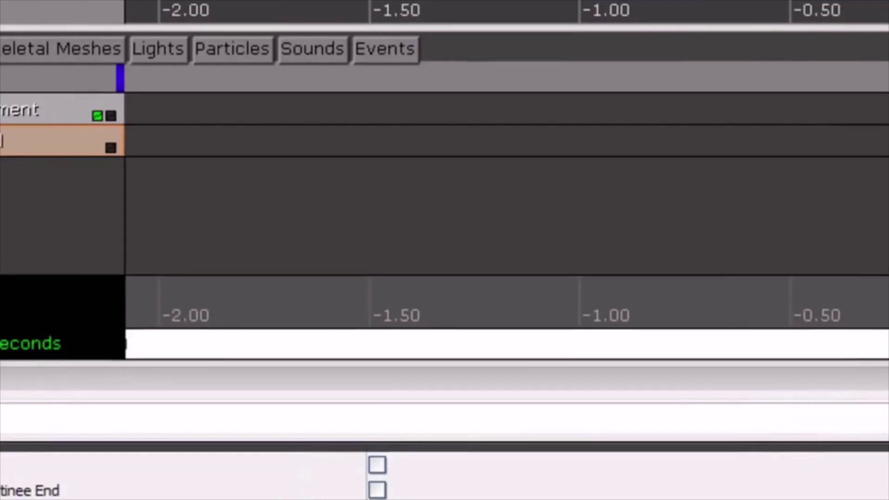
Step: Add a new sound track to the Trampa group in Matinee
right_click(120, 100)
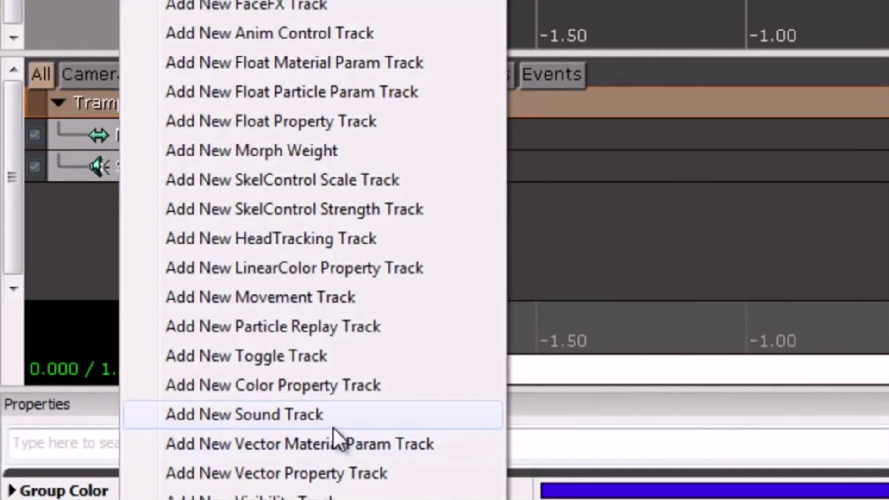
left_click(63, 239)
left_click(229, 175)
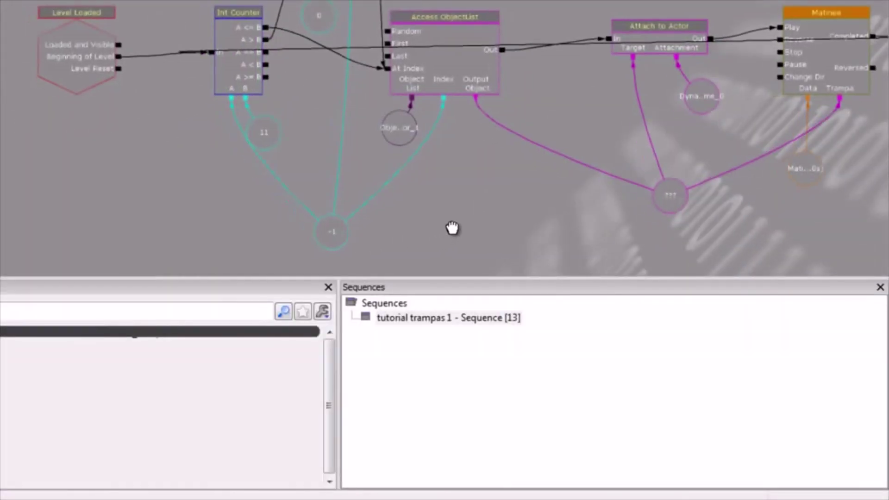
Step: Move the Int Counter, Int and constant nodes up out of the way
scroll(407, 209, "down", 2)
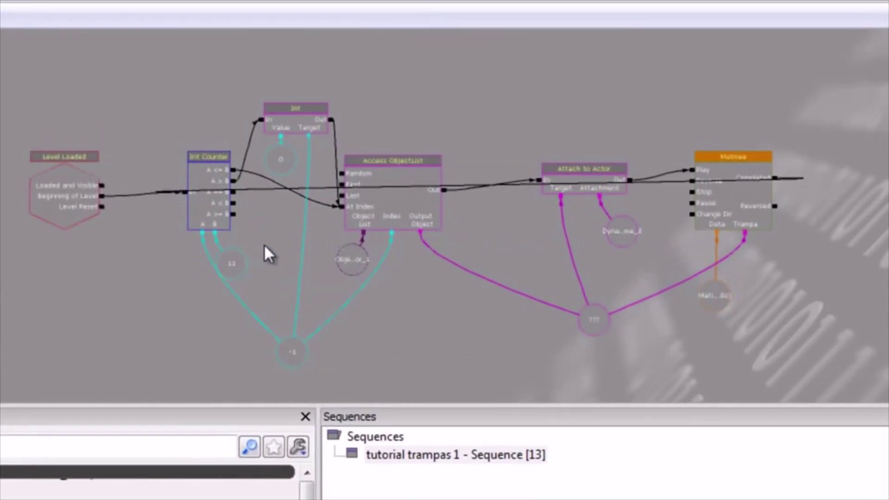
scroll(265, 246, "up", 1)
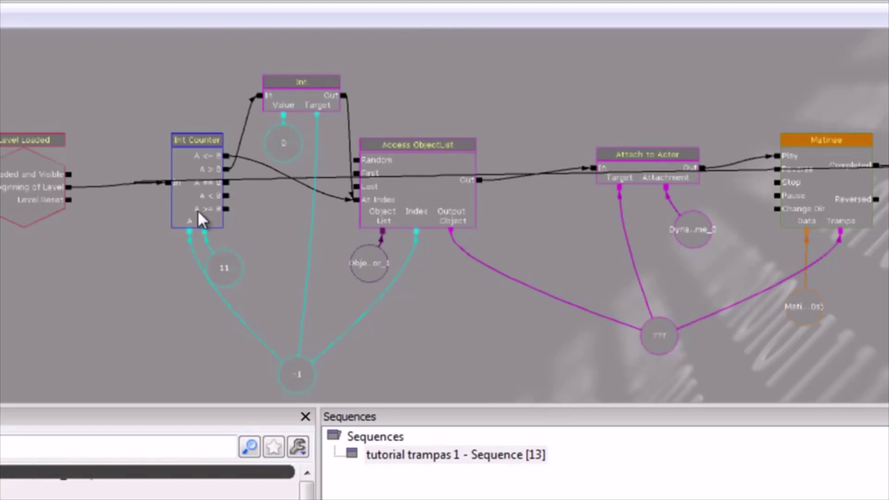
left_click_drag(275, 270, 264, 242)
left_click(278, 349)
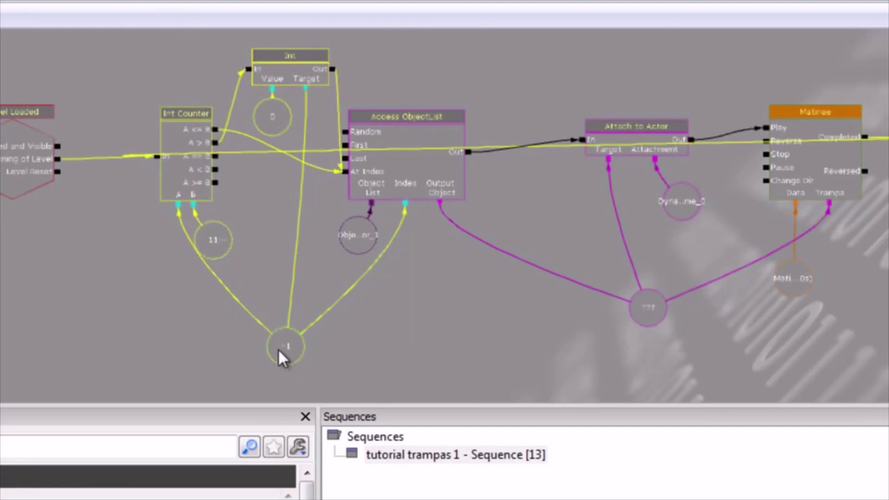
mouse_move(278, 349)
left_mouse_down()
mouse_move(239, 98)
mouse_move(259, 142)
left_mouse_up()
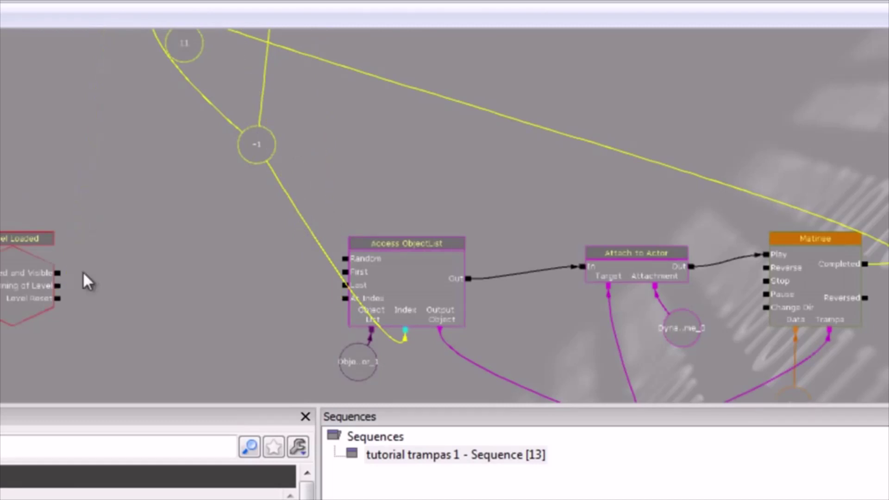
Step: Wire Beginning of Level and Matinee's Completed to Random, removing the -1 Index and old Completed links
left_click_drag(145, 311, 105, 218)
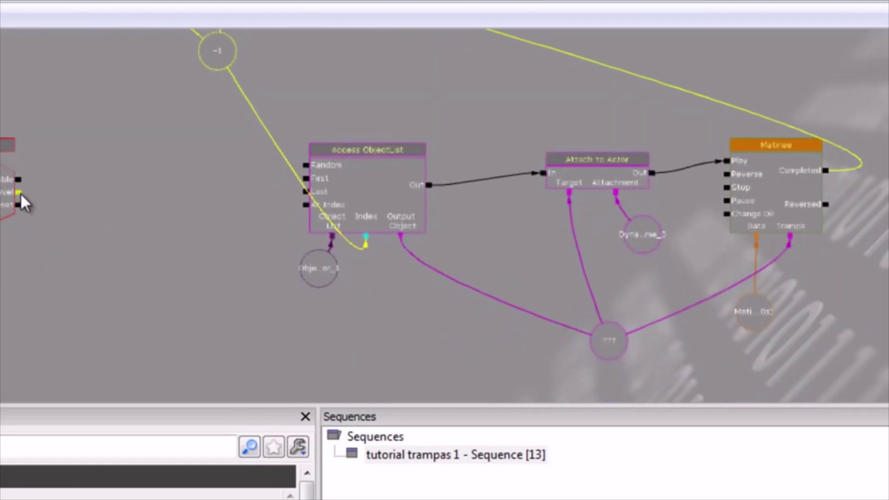
left_click_drag(21, 194, 82, 197)
left_click_drag(150, 195, 304, 166)
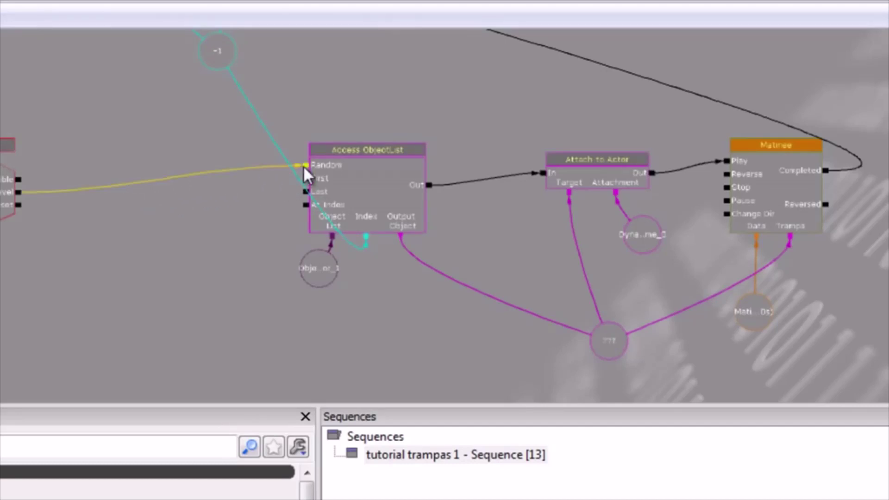
left_click(365, 236, "alt")
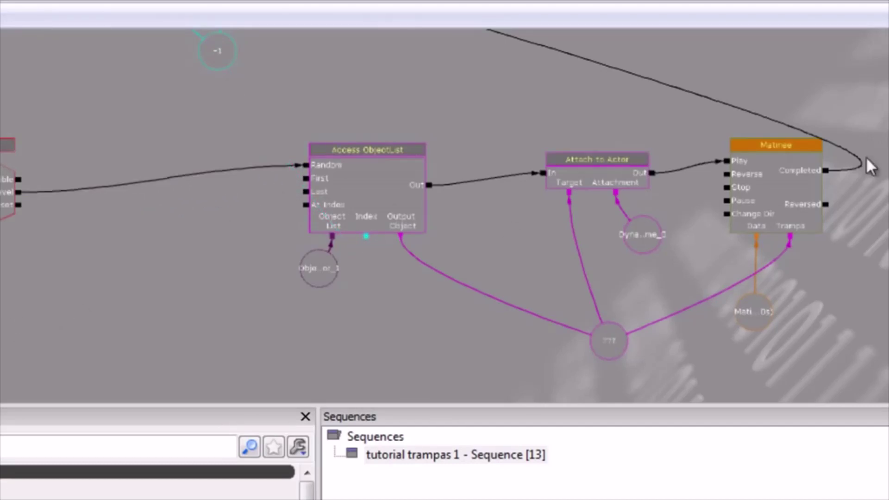
left_click(826, 170)
left_click(826, 170, "alt")
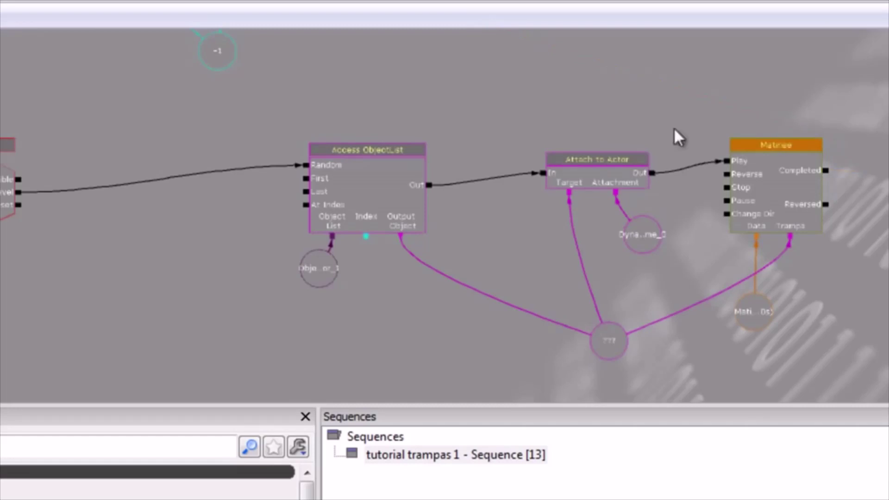
left_click_drag(826, 170, 303, 166)
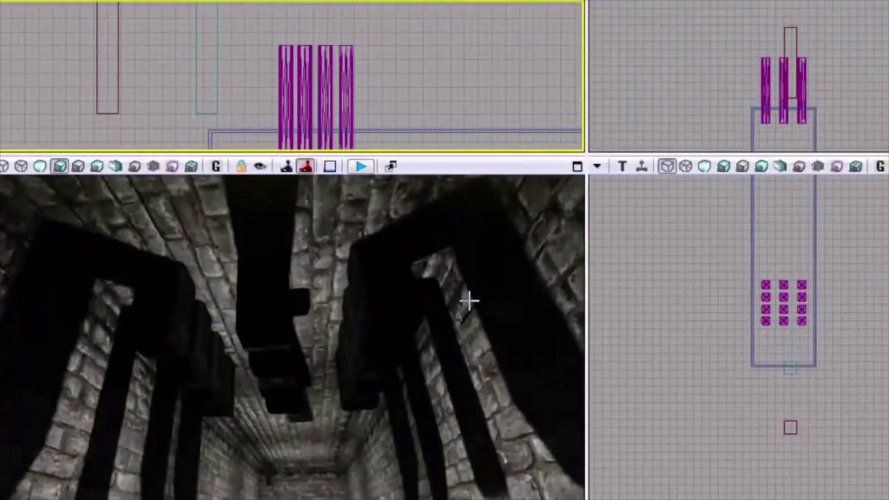
Step: Look further down the corridor during the play test
right_click_drag(469, 301, 473, 340)
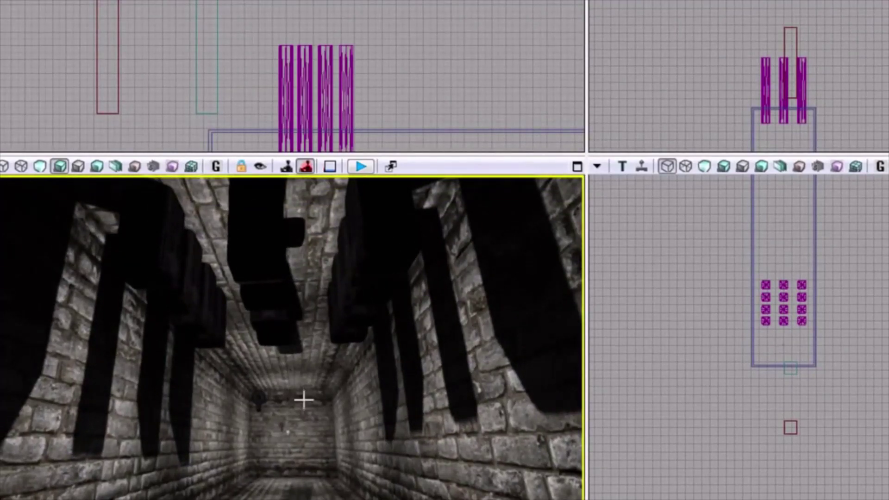
right_click_drag(315, 423, 318, 481)
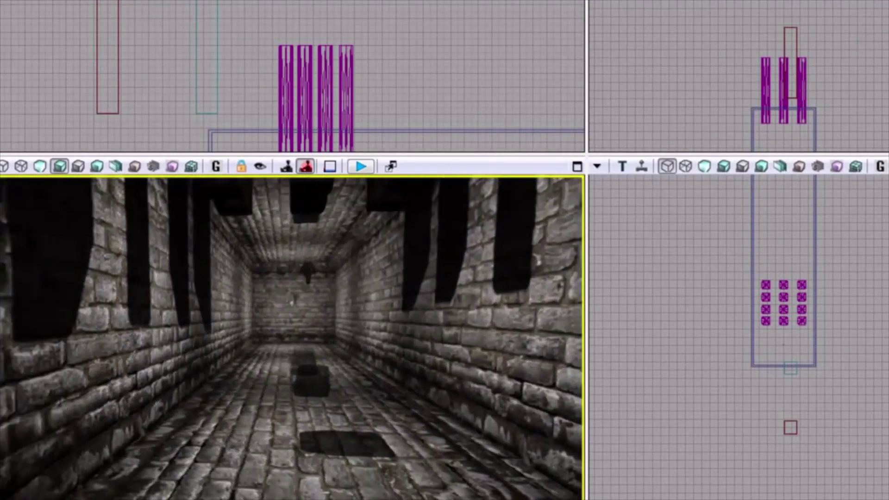
right_click_drag(338, 403, 355, 381)
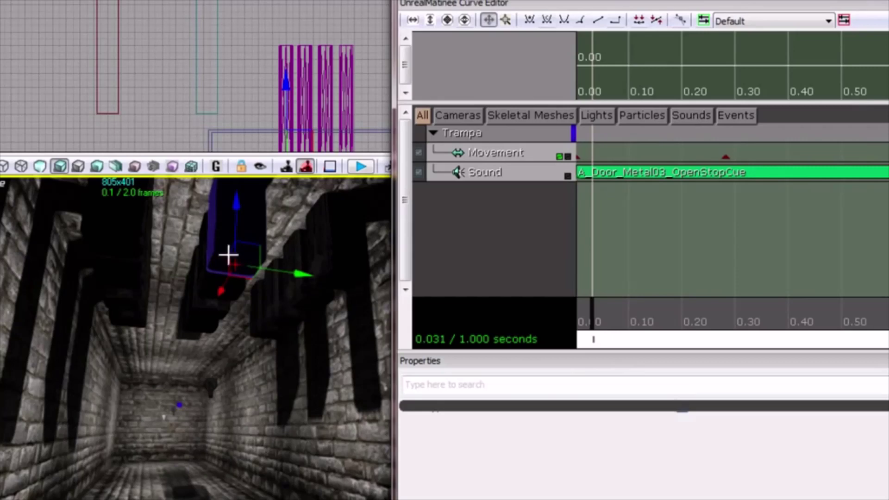
left_click_drag(230, 254, 238, 382)
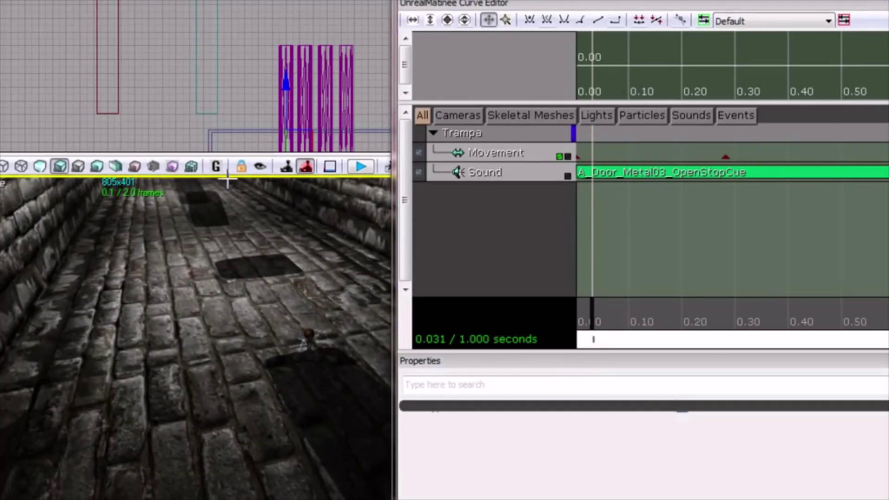
right_click_drag(242, 331, 52, 310)
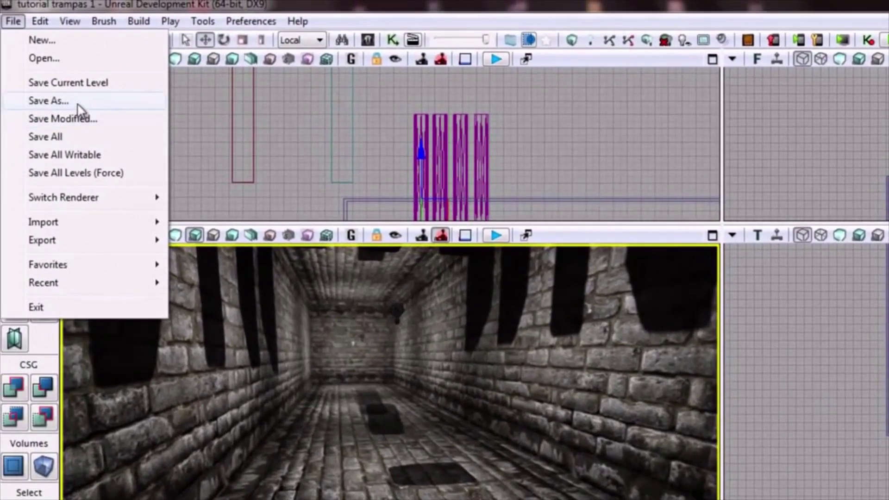
Step: Save the map over 'tutorial trampas 2.udk' and reopen its Kismet sequence
left_click(60, 110)
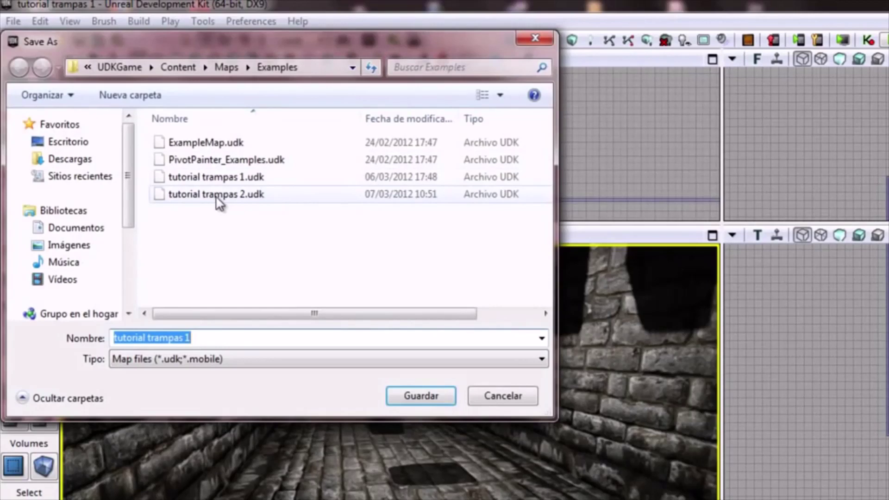
left_click(218, 200)
left_click(431, 399)
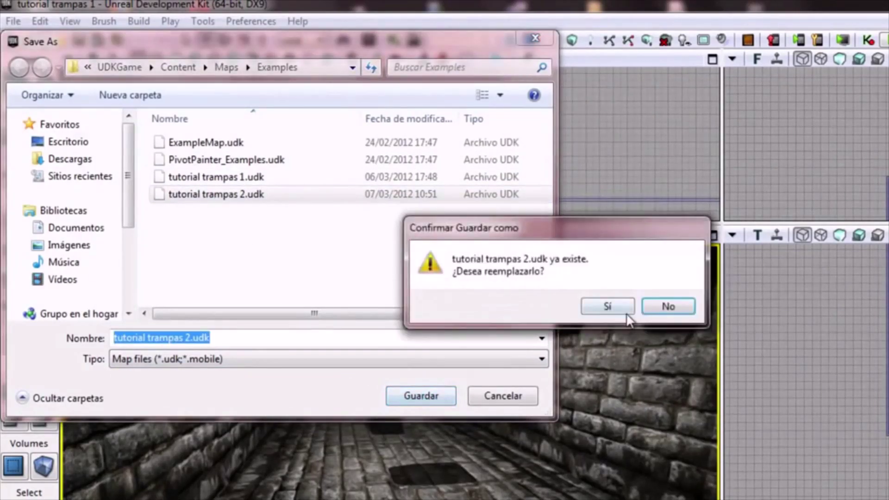
left_click(607, 309)
left_click(393, 39)
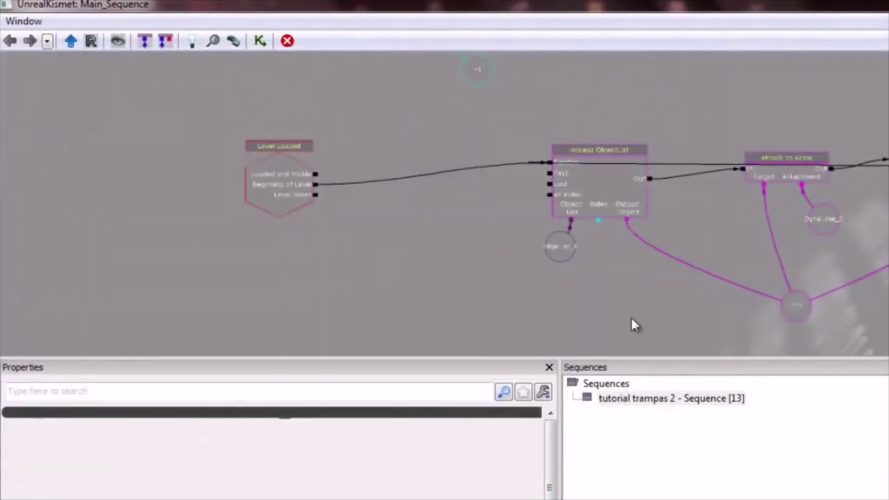
Step: Pan over the Matinee, Int Counter and Access ObjectList nodes, then view the ceiling pillars and corridor
left_click_drag(677, 333, 623, 283)
left_click_drag(574, 159, 653, 211)
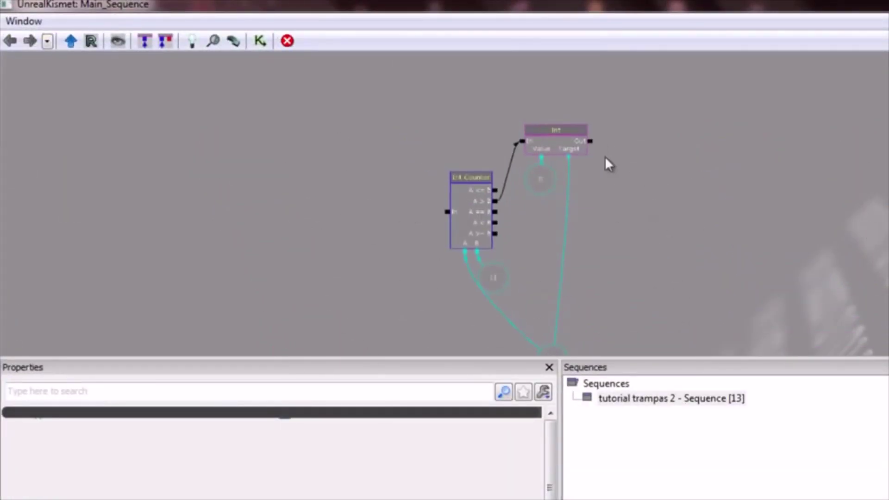
left_click_drag(689, 317, 611, 123)
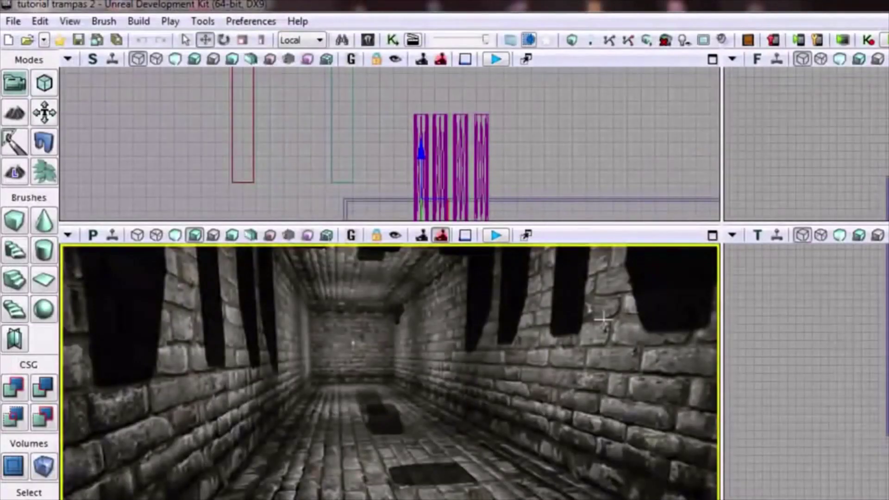
mouse_move(546, 382)
right_mouse_down()
mouse_move(526, 258)
mouse_move(532, 318)
right_mouse_up()
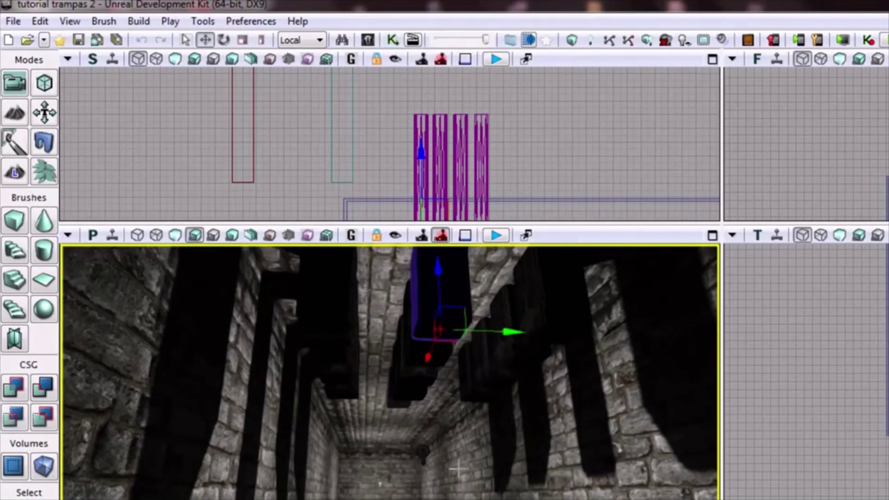
right_click_drag(478, 475, 482, 460)
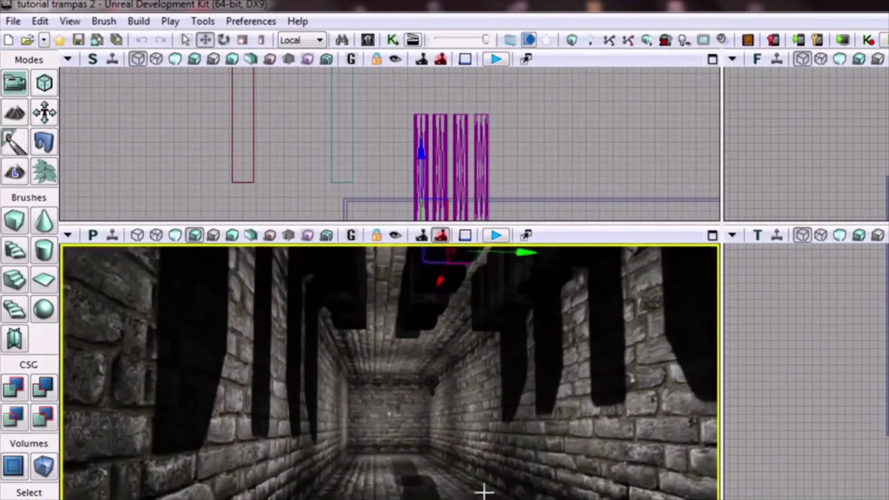